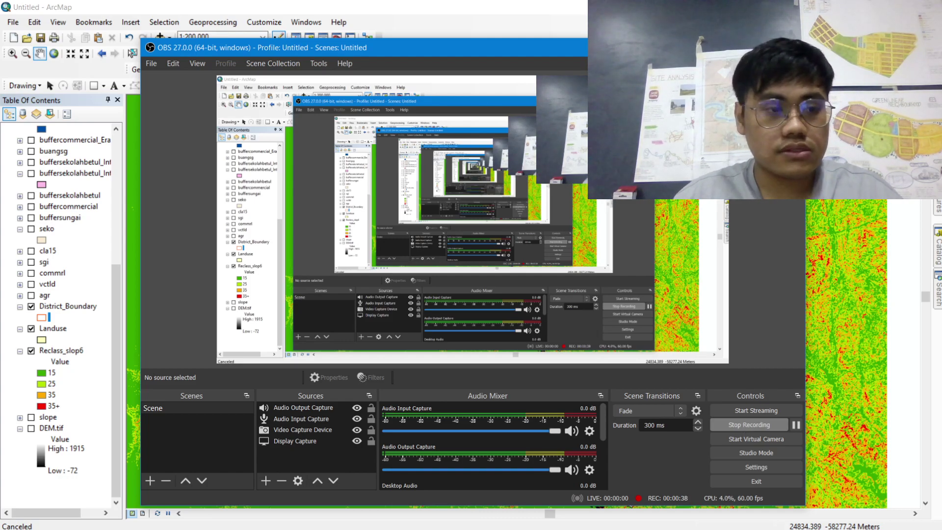
- Minimize OBS to return to ArcMap and examine the Landuse parcels within the district boundary
{"action": "left_click", "coordinate": [734, 47]}
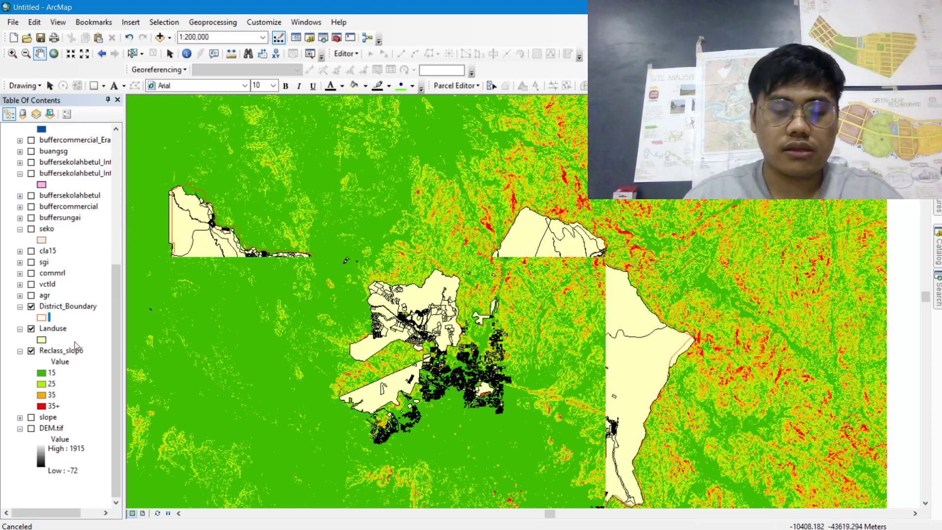
{"action": "left_click_drag", "start_coordinate": [251, 353], "coordinate": [243, 339]}
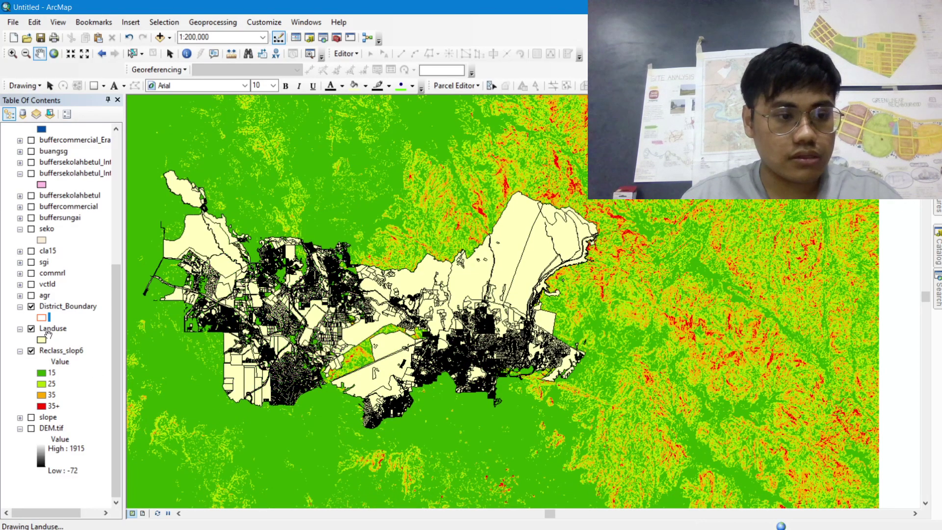
{"action": "left_click_drag", "start_coordinate": [186, 337], "coordinate": [202, 342]}
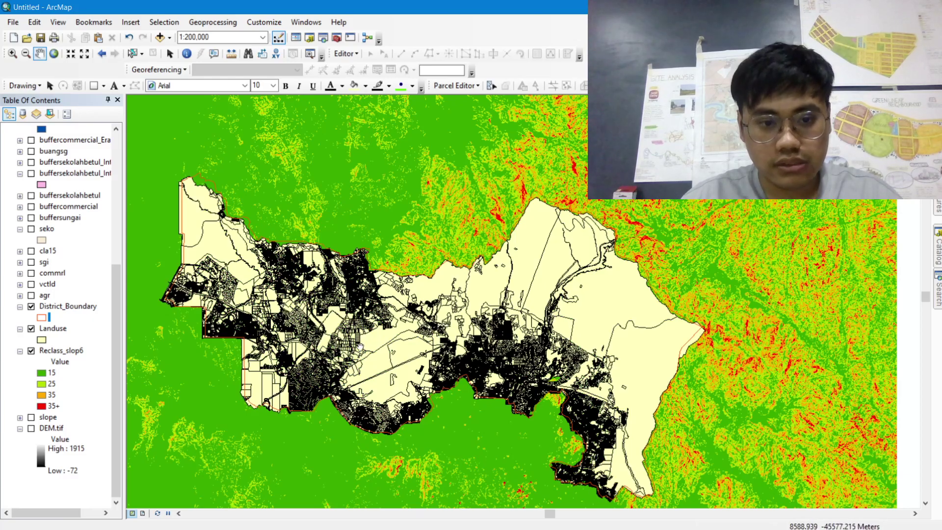
{"action": "scroll", "coordinate": [360, 347], "scroll_direction": "down", "scroll_amount": 5}
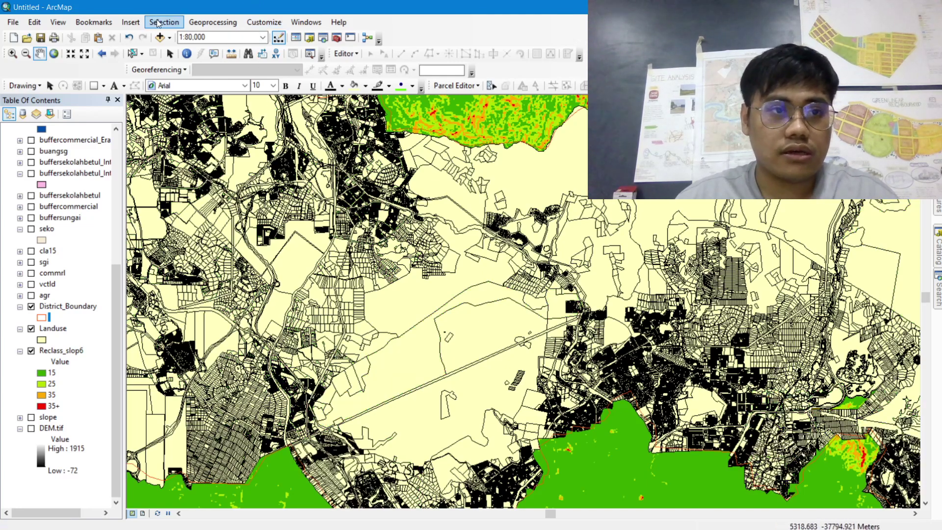
- List the unique gunatanah1 values of the Landuse layer in Select By Attributes and close the query without applying a selection
{"action": "left_click", "coordinate": [157, 23]}
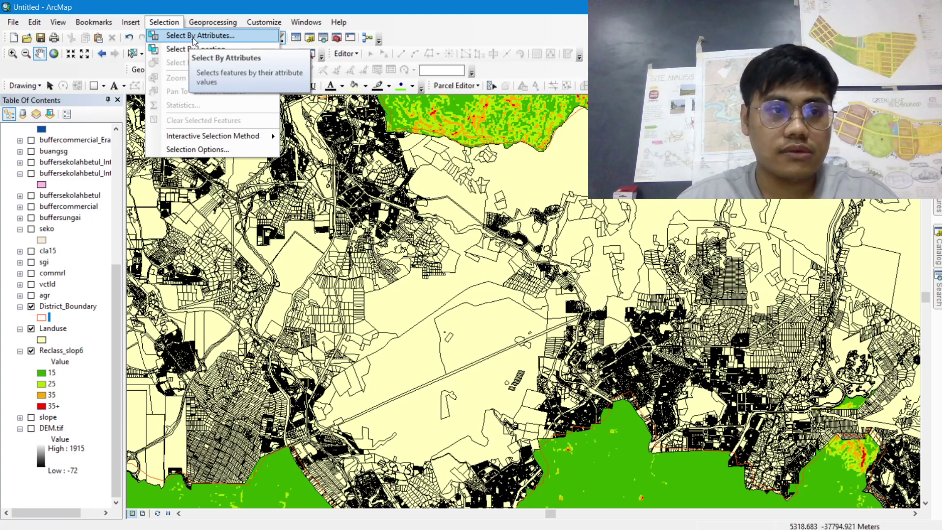
{"action": "left_click", "coordinate": [195, 39]}
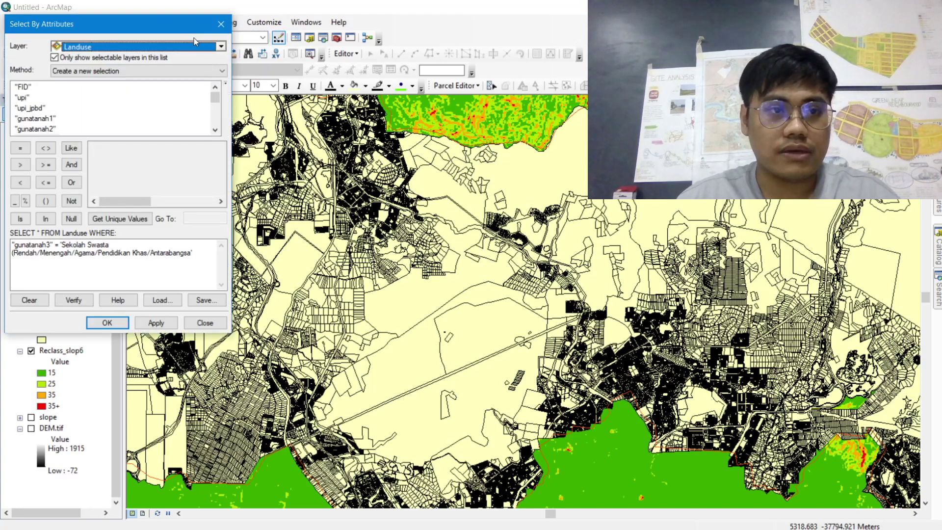
{"action": "double_click", "coordinate": [40, 119]}
{"action": "left_click_drag", "start_coordinate": [90, 266], "coordinate": [60, 245]}
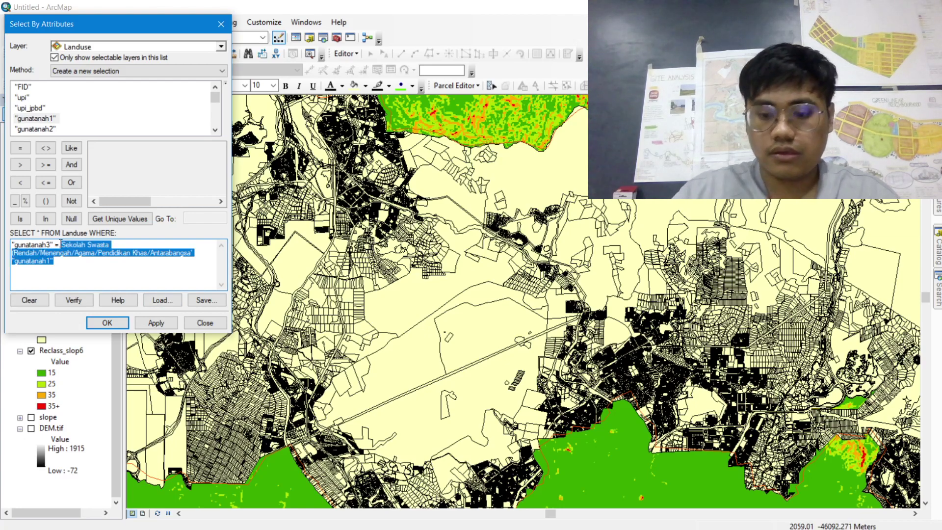
{"action": "key", "text": "BackSpace"}
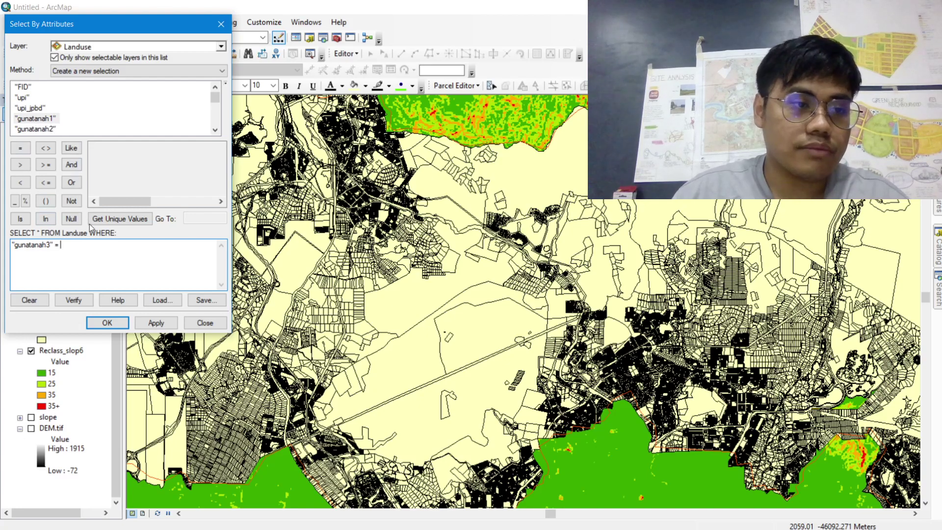
{"action": "key", "text": "BackSpace"}
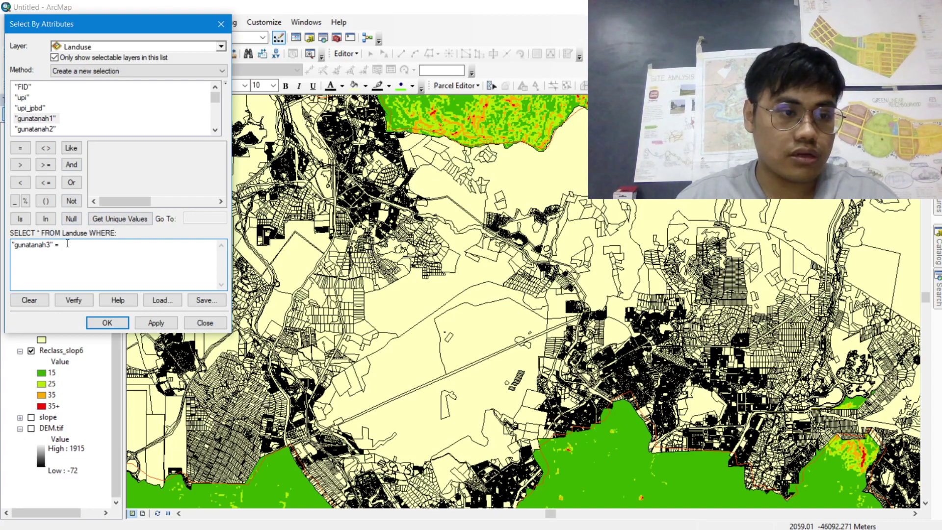
{"action": "left_click", "coordinate": [122, 219]}
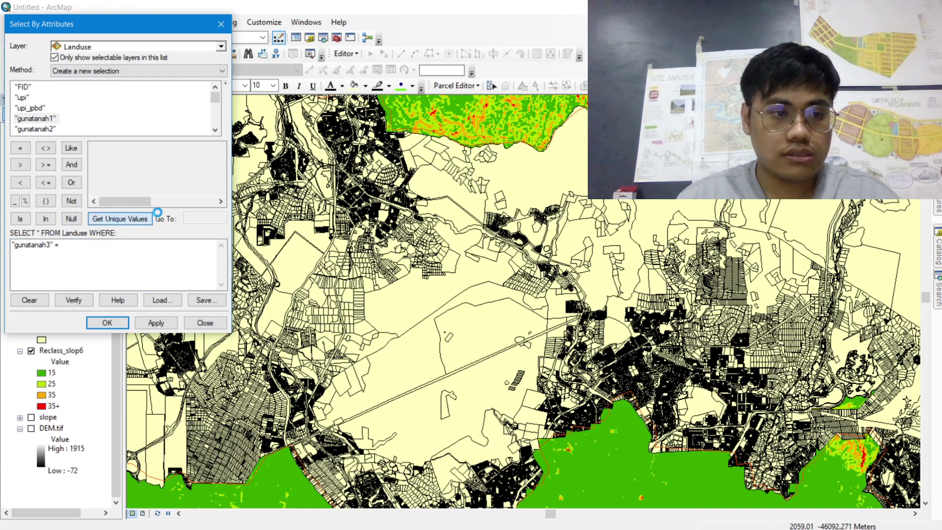
{"action": "scroll", "coordinate": [170, 162], "scroll_direction": "down", "scroll_amount": 4}
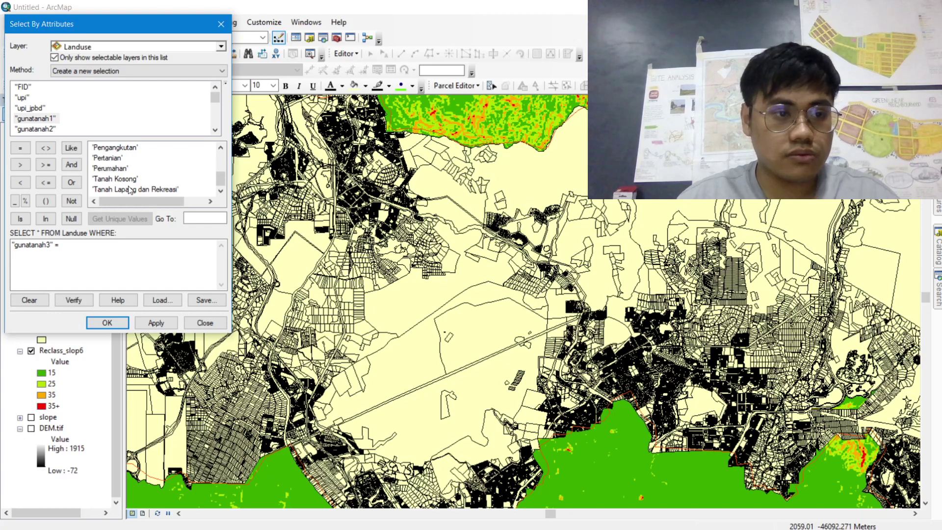
{"action": "scroll", "coordinate": [130, 190], "scroll_direction": "up", "scroll_amount": 2}
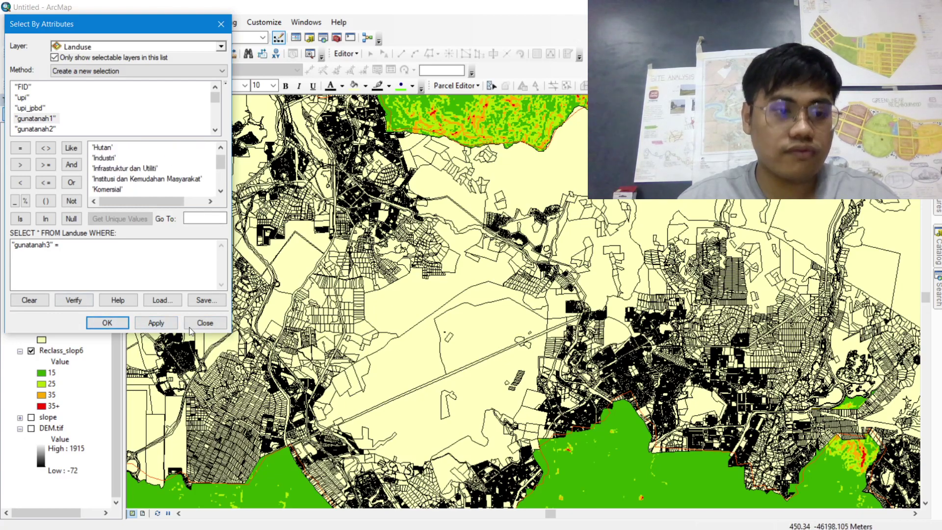
{"action": "left_click", "coordinate": [220, 25]}
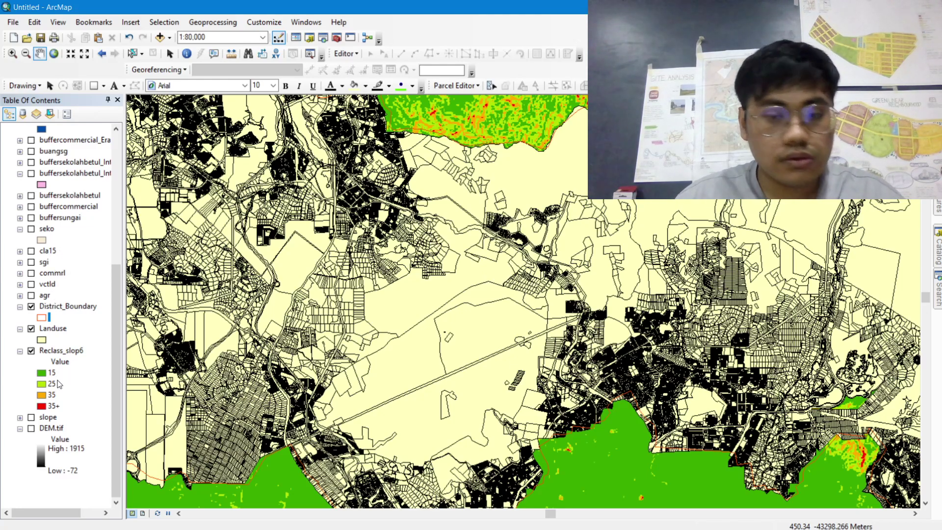
- Turn on the agr, vctld, commrl, sgi, cla15 and seko layers and turn off the Landuse layer
{"action": "left_click", "coordinate": [31, 295]}
{"action": "left_click", "coordinate": [31, 284]}
{"action": "left_click", "coordinate": [30, 273]}
{"action": "left_click", "coordinate": [31, 263]}
{"action": "left_click", "coordinate": [31, 229]}
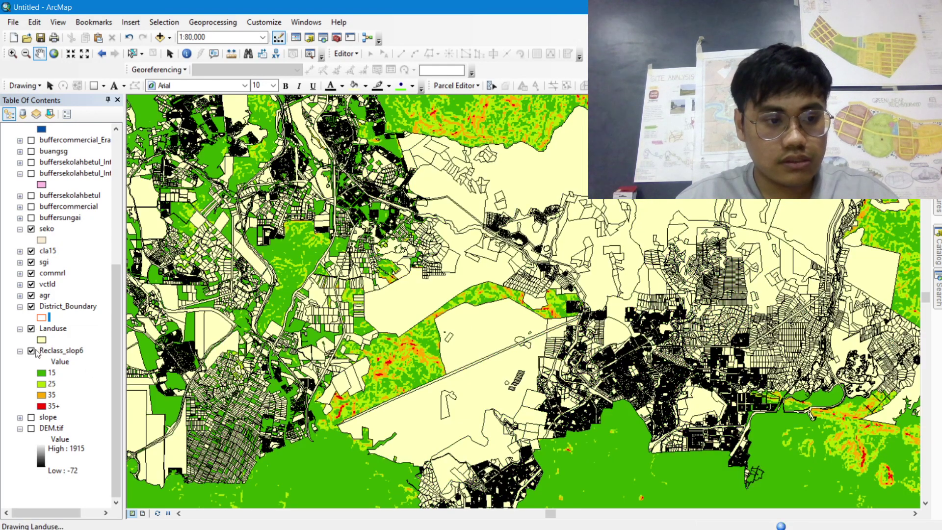
{"action": "left_click", "coordinate": [32, 330]}
{"action": "left_click", "coordinate": [32, 329]}
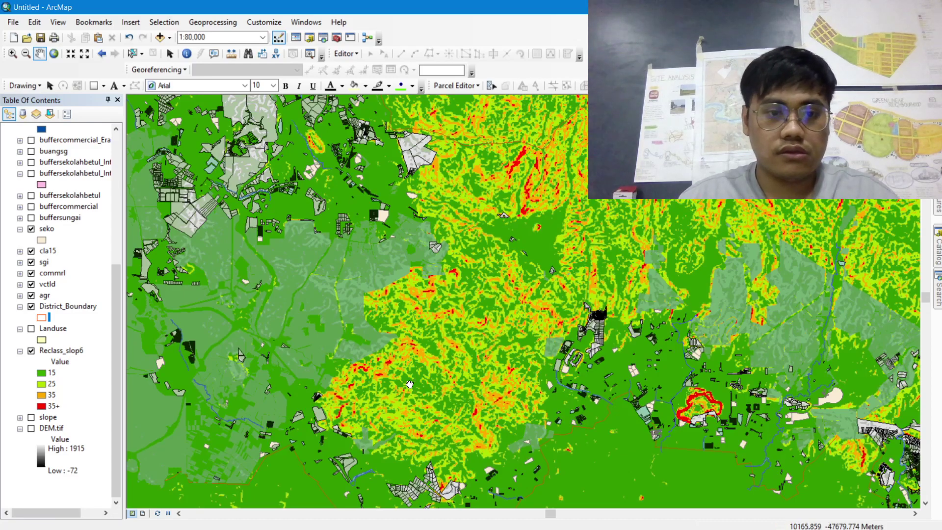
{"action": "scroll", "coordinate": [410, 384], "scroll_direction": "up", "scroll_amount": 2}
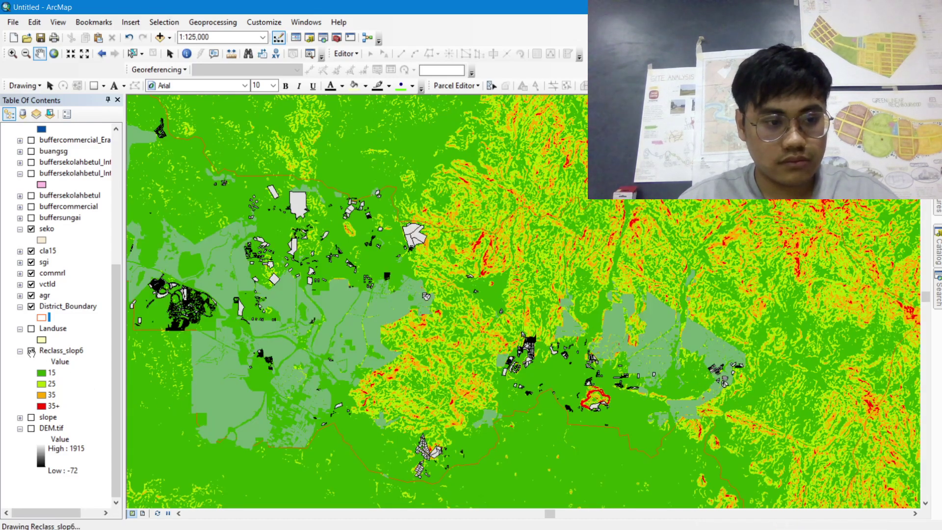
- Turn off the Reclass_slop6 and cla15 layers
{"action": "left_click", "coordinate": [31, 351]}
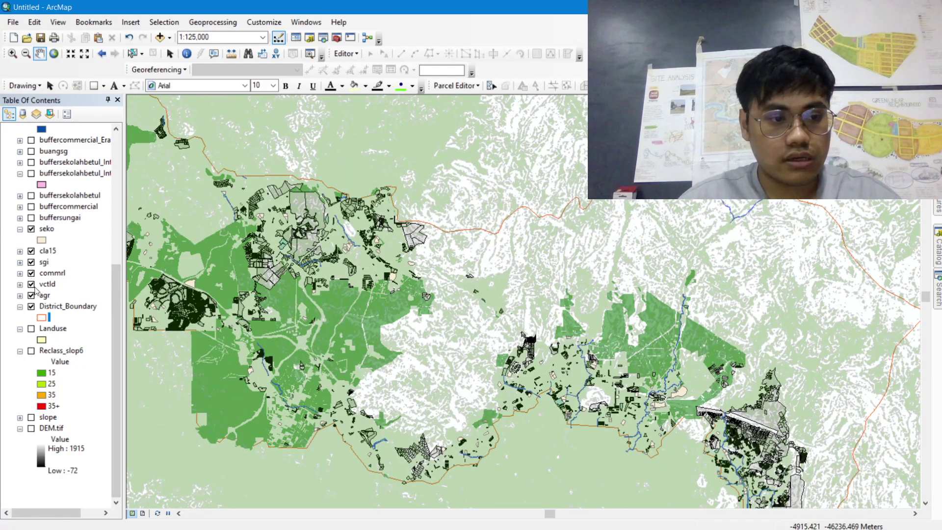
{"action": "left_click", "coordinate": [31, 251]}
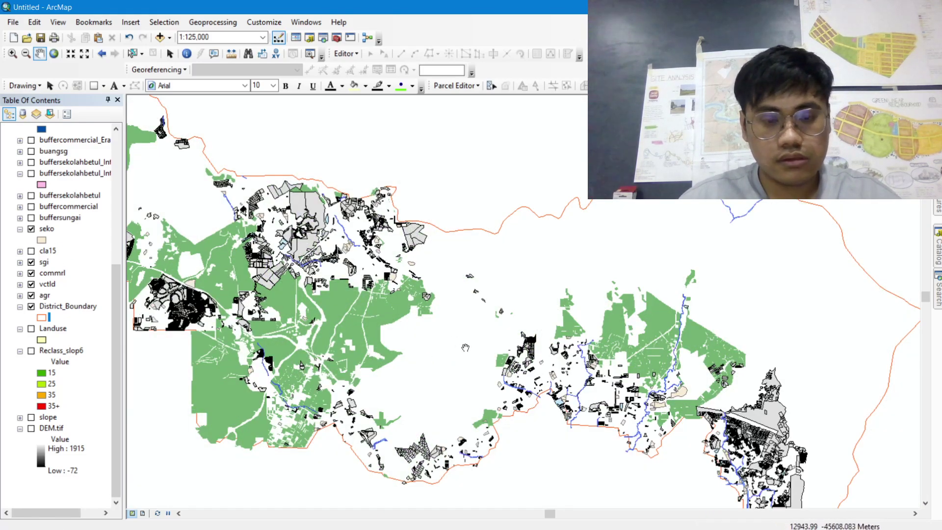
{"action": "left_click_drag", "start_coordinate": [459, 345], "coordinate": [485, 321]}
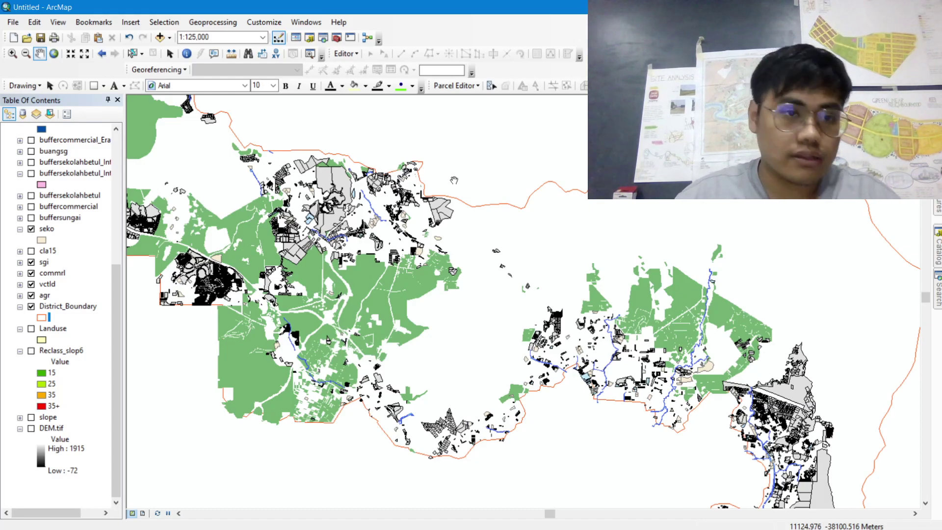
- Turn off the sgi, commrl, agr and seko layers, keeping only vctld and District_Boundary displayed
{"action": "left_click", "coordinate": [31, 263]}
{"action": "left_click", "coordinate": [31, 273]}
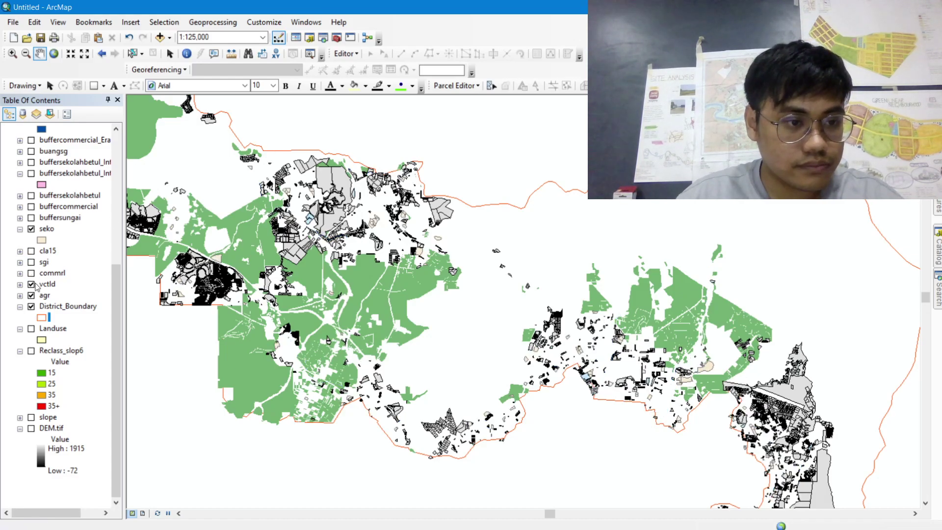
{"action": "left_click", "coordinate": [31, 296]}
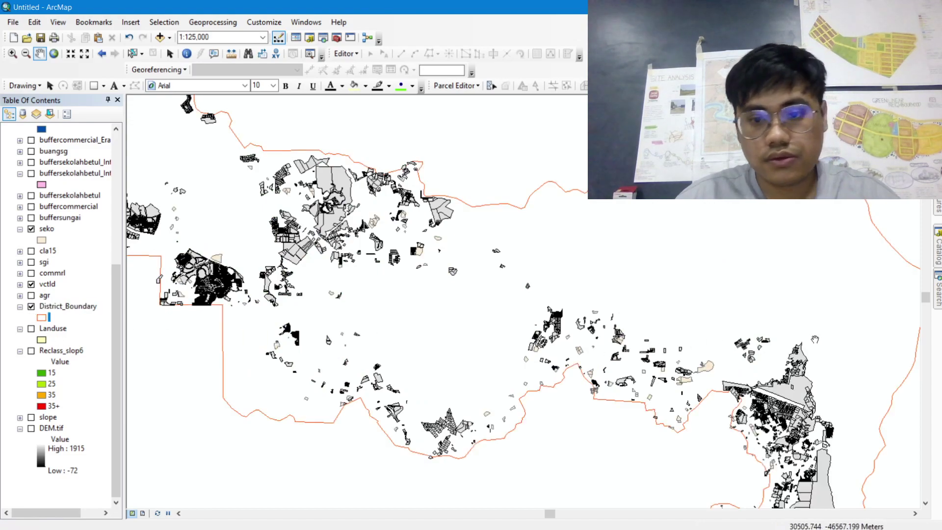
{"action": "scroll", "coordinate": [65, 316], "scroll_direction": "up", "scroll_amount": 1}
{"action": "left_click", "coordinate": [32, 262]}
{"action": "left_click_drag", "start_coordinate": [734, 394], "coordinate": [702, 397]}
{"action": "scroll", "coordinate": [703, 397], "scroll_direction": "up", "scroll_amount": 2}
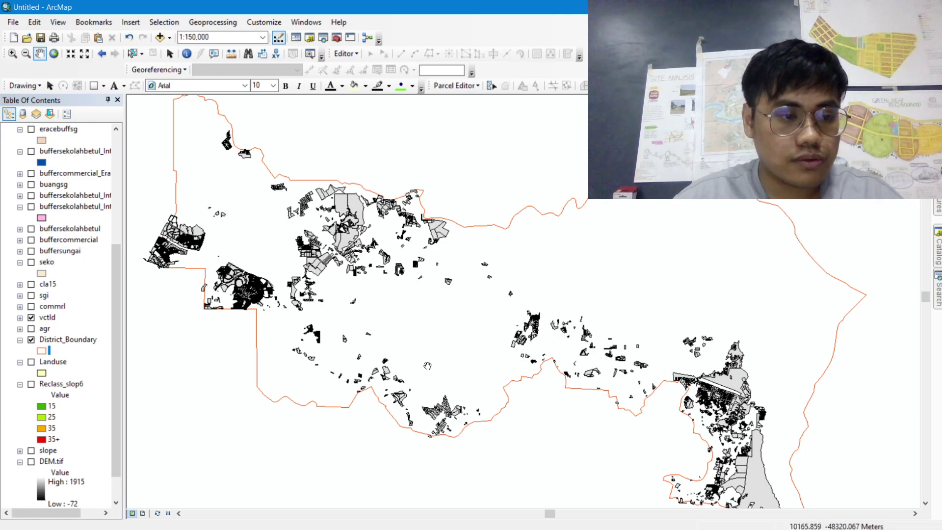
- Turn on the cla15 layer, compare it with the Reclass_slop6 slope classes, and leave only cla15 displayed of the two
{"action": "left_click", "coordinate": [31, 284]}
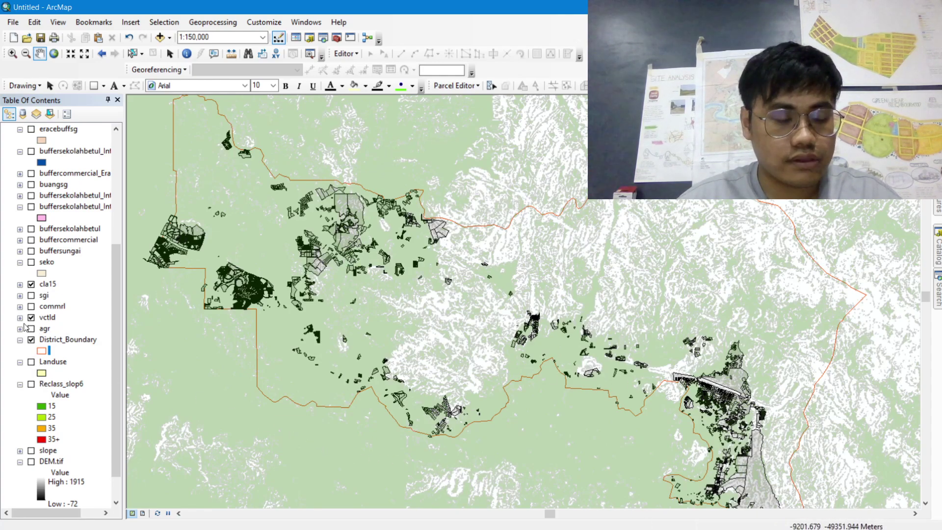
{"action": "left_click", "coordinate": [31, 384]}
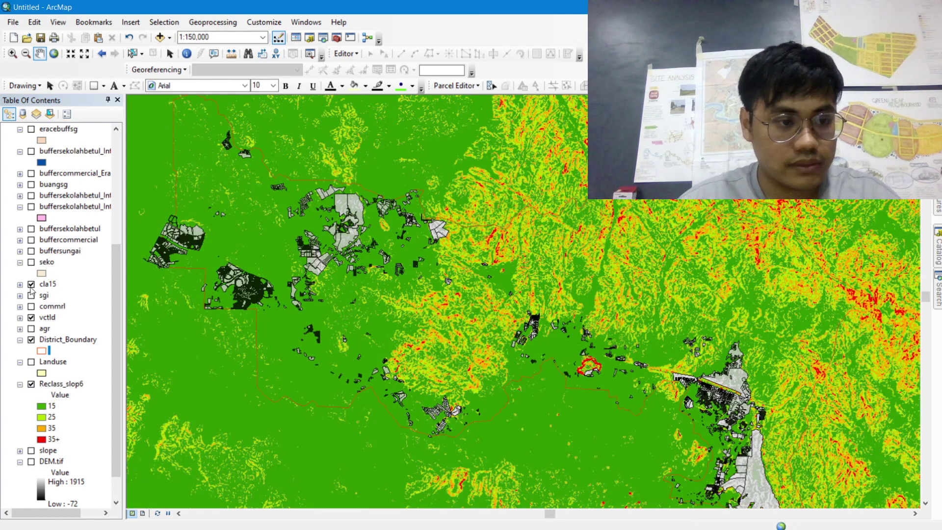
{"action": "left_click", "coordinate": [31, 289]}
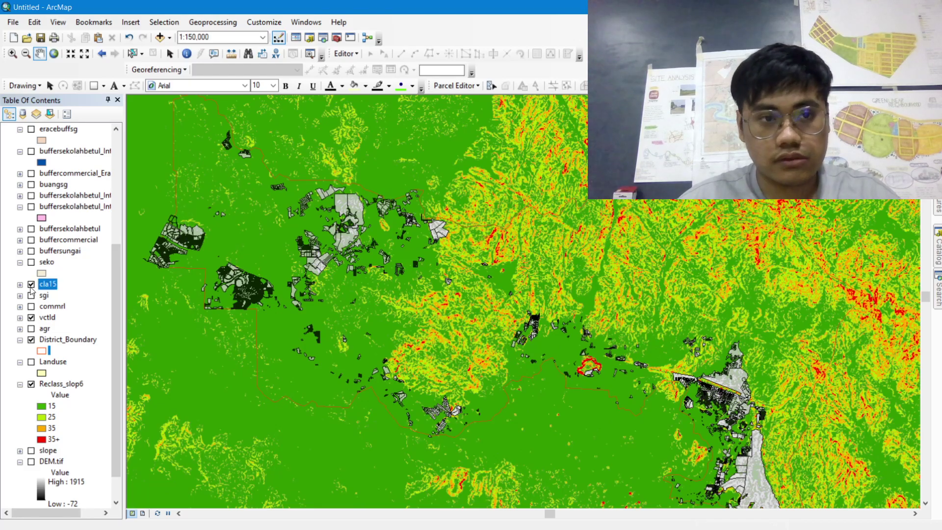
{"action": "left_click", "coordinate": [31, 289]}
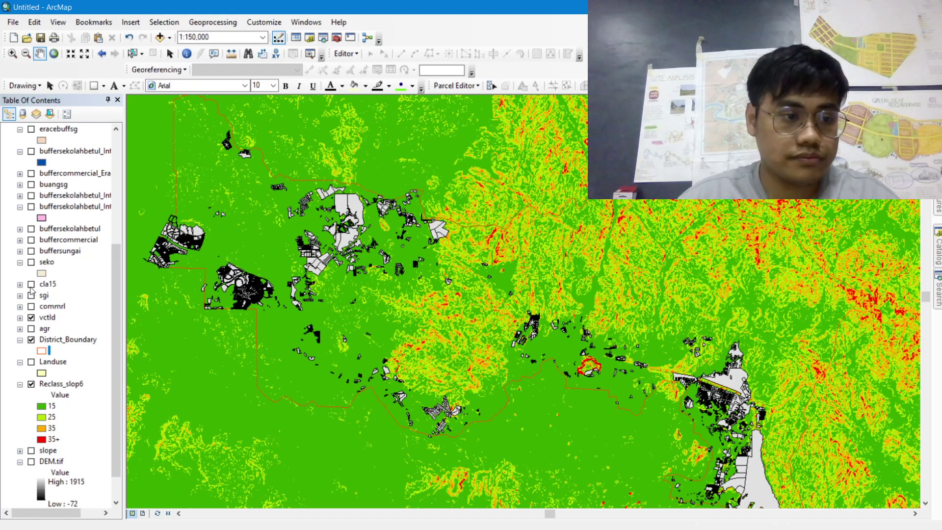
{"action": "left_click", "coordinate": [31, 286]}
{"action": "left_click", "coordinate": [33, 385]}
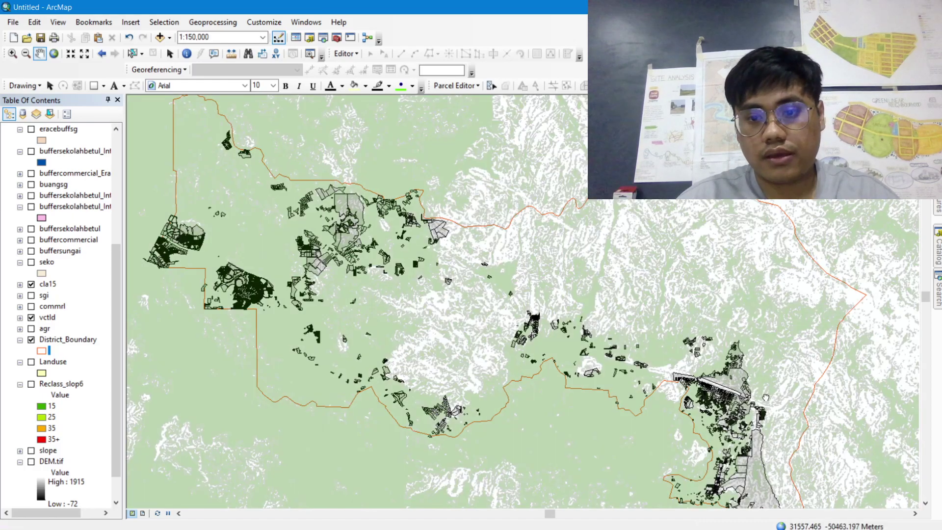
{"action": "left_click_drag", "start_coordinate": [766, 397], "coordinate": [746, 397]}
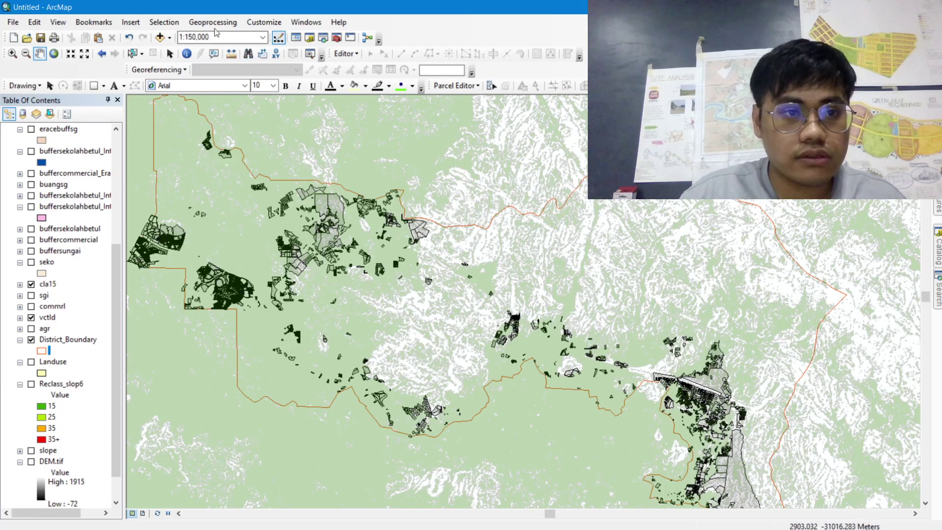
- Set up a buffer of the sgi layer with a linear distance of 500 meters
{"action": "left_click", "coordinate": [196, 22]}
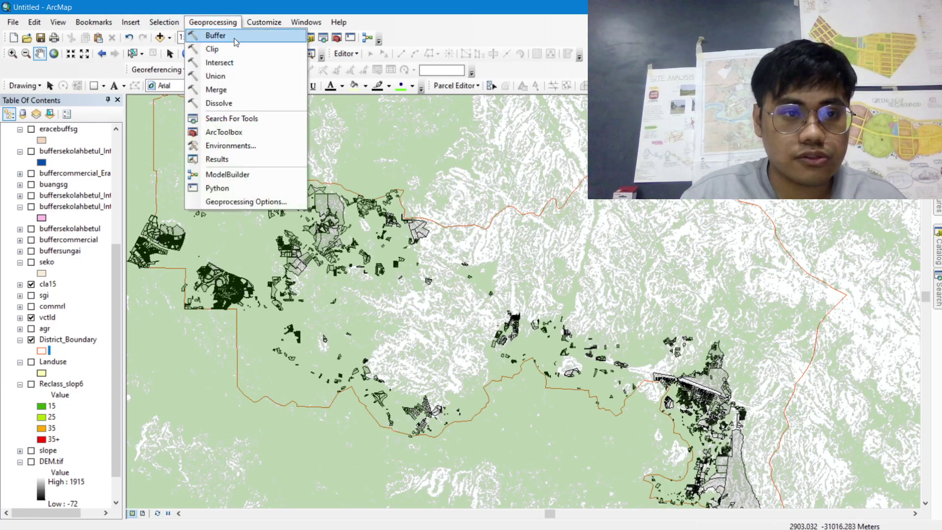
{"action": "left_click", "coordinate": [236, 38]}
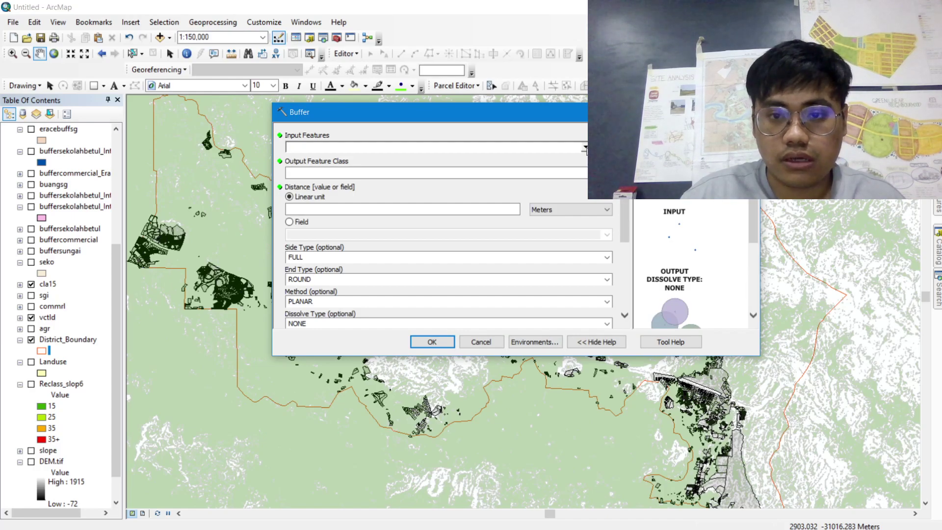
{"action": "left_click", "coordinate": [586, 148]}
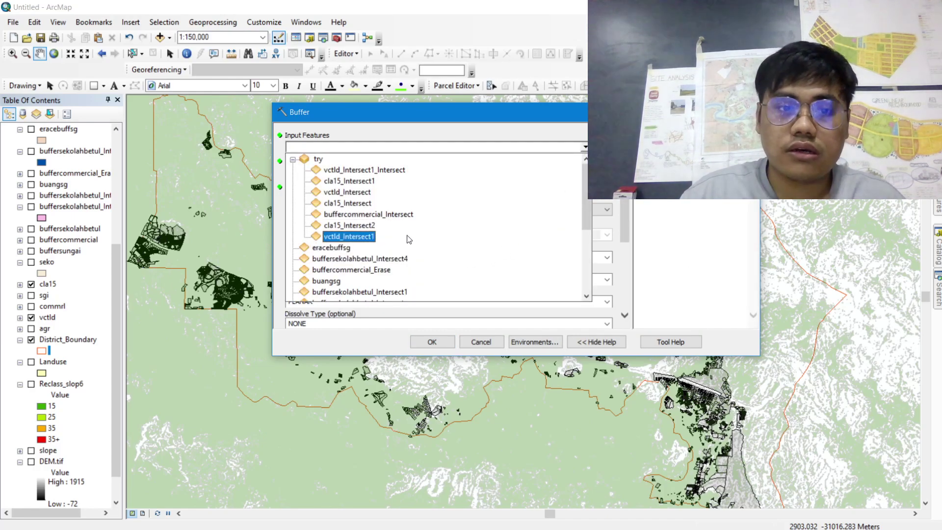
{"action": "scroll", "coordinate": [411, 239], "scroll_direction": "down", "scroll_amount": 1}
{"action": "scroll", "coordinate": [381, 271], "scroll_direction": "down", "scroll_amount": 3}
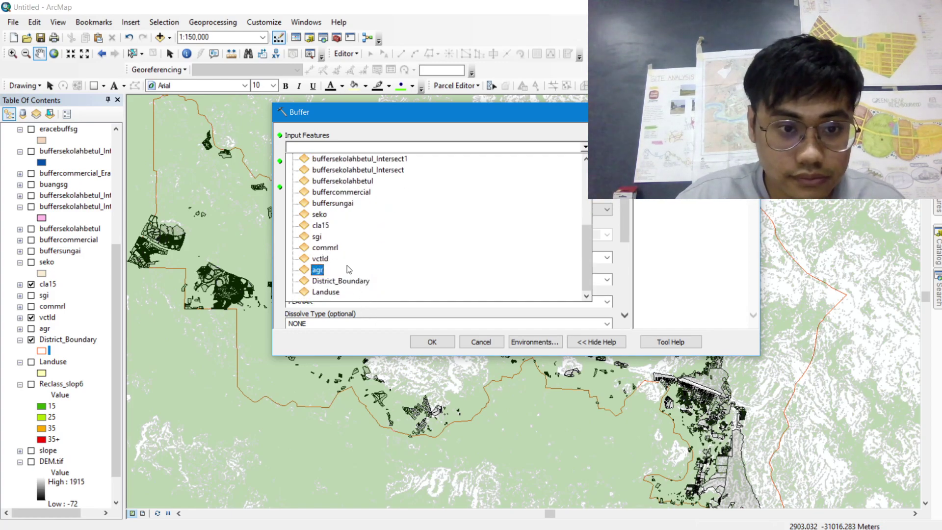
{"action": "left_click", "coordinate": [345, 237]}
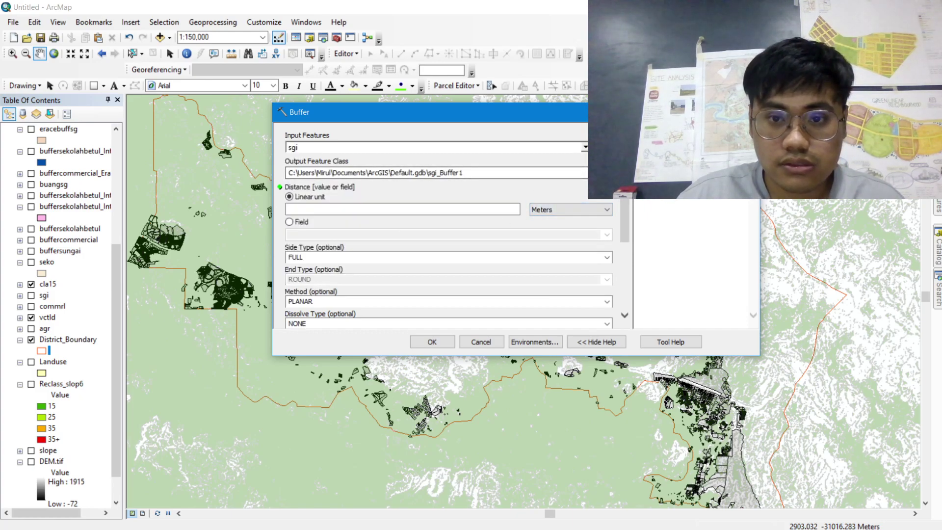
{"action": "left_click", "coordinate": [482, 210]}
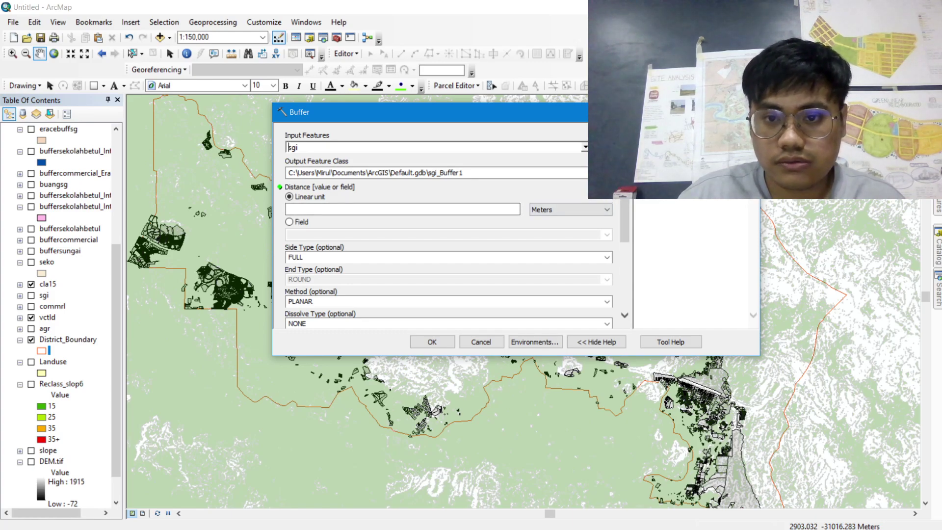
{"action": "left_click", "coordinate": [492, 211]}
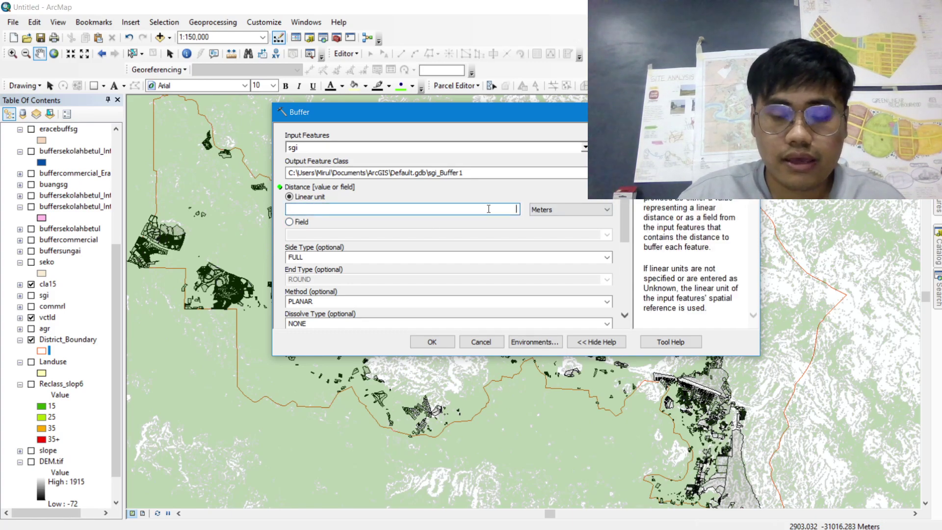
{"action": "type", "text": "500"}
- Set the buffer's side type to OUTSIDE_ONLY and its dissolve type to ALL, and close the Buffer tool
{"action": "left_click", "coordinate": [607, 262]}
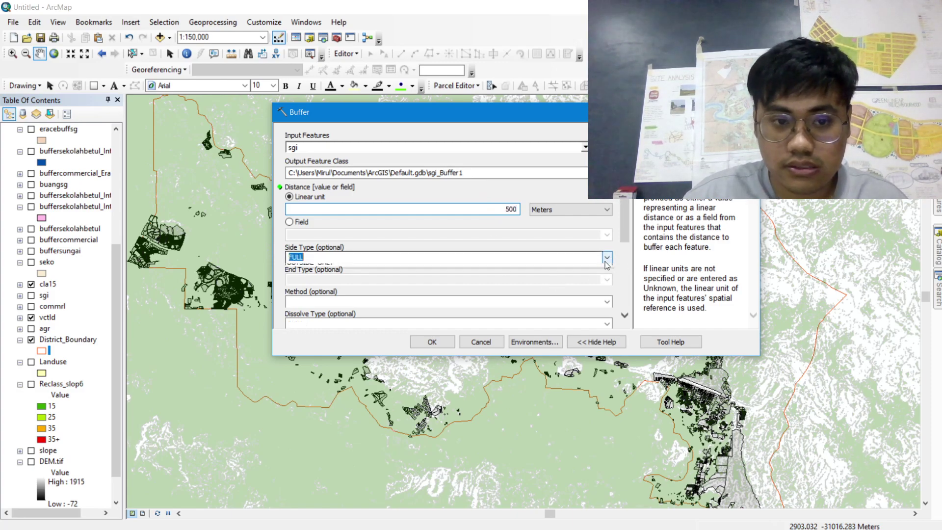
{"action": "left_click", "coordinate": [608, 260]}
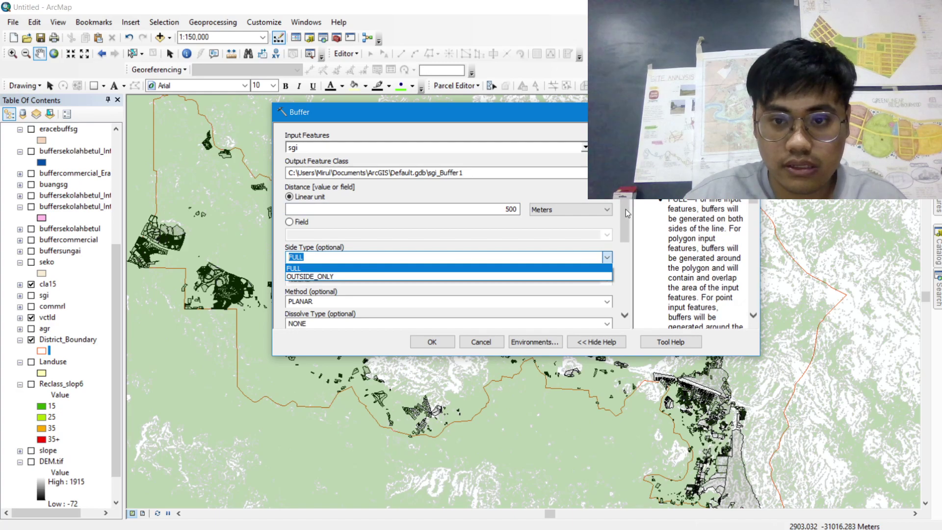
{"action": "left_click", "coordinate": [628, 214]}
{"action": "left_click_drag", "start_coordinate": [628, 213], "coordinate": [626, 253]}
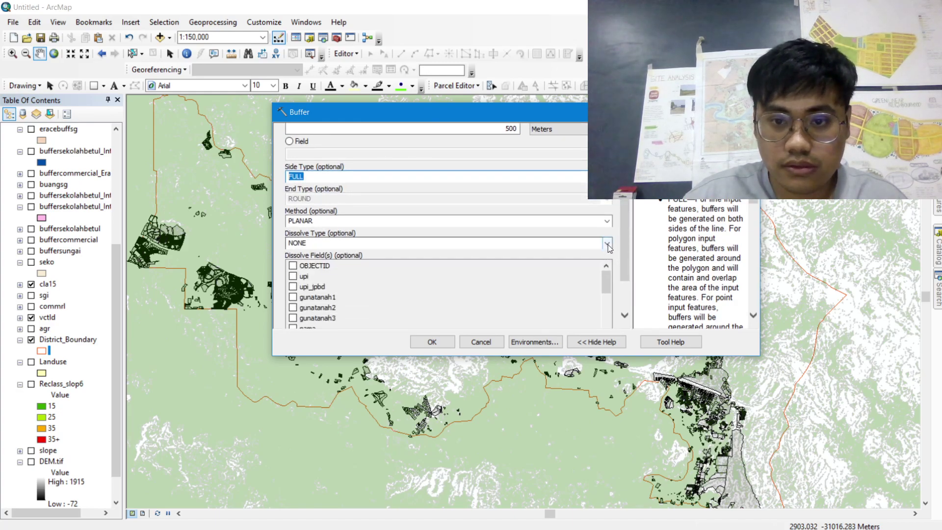
{"action": "left_click", "coordinate": [607, 244]}
{"action": "left_click", "coordinate": [608, 251]}
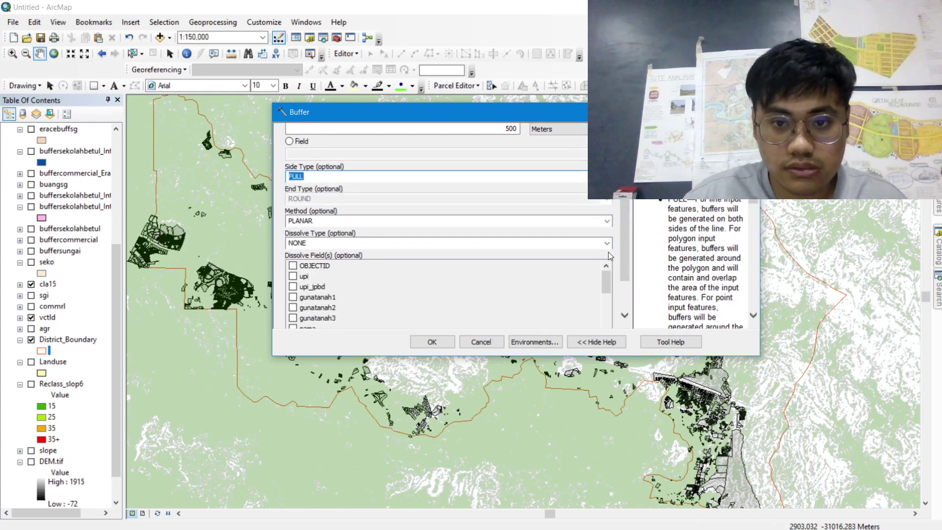
{"action": "left_click", "coordinate": [608, 244]}
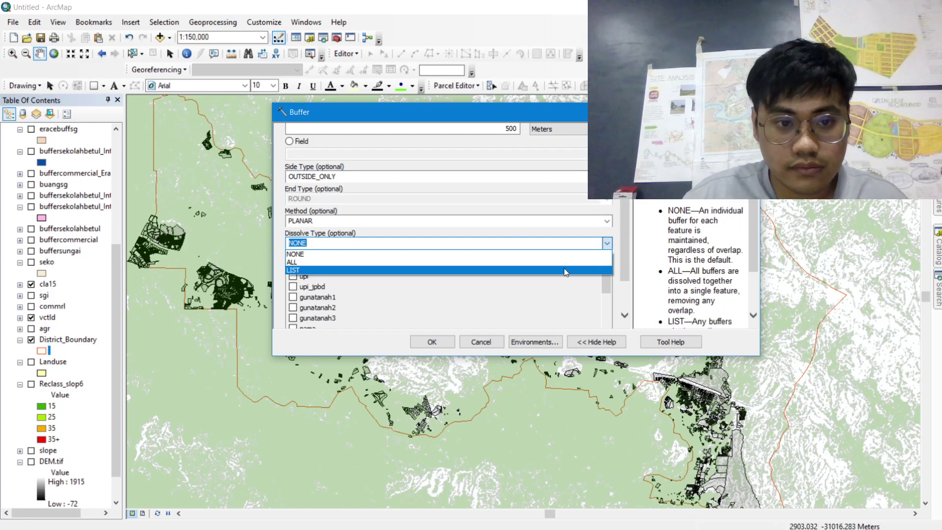
{"action": "left_click", "coordinate": [564, 262]}
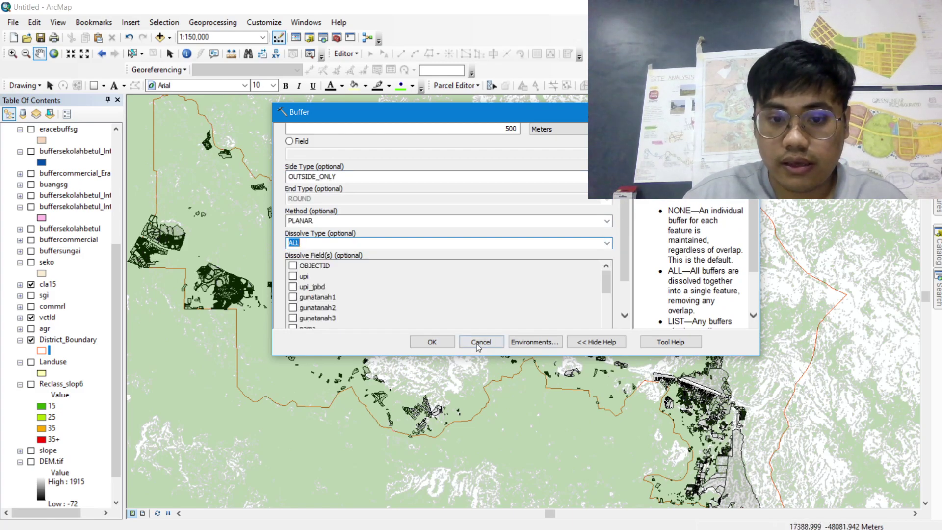
{"action": "left_click", "coordinate": [432, 342]}
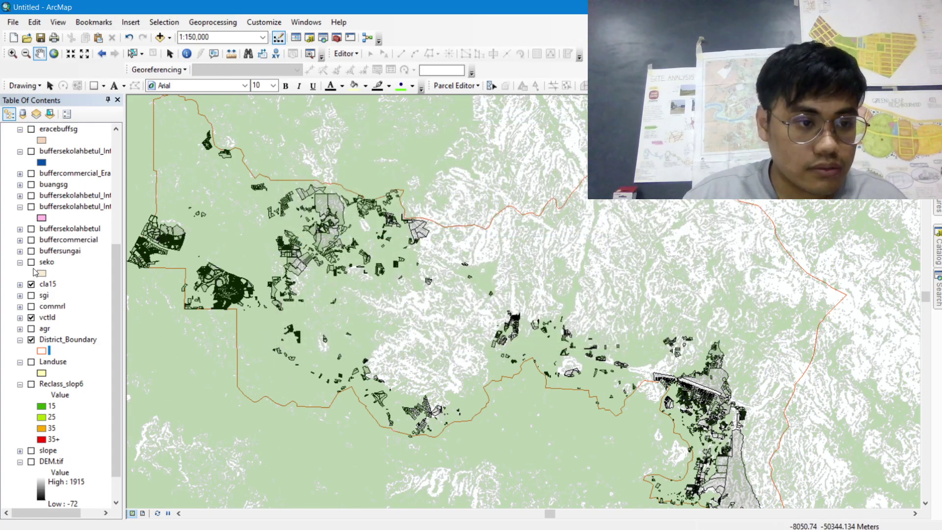
- Turn on the buffersungai layer and examine the buffer zones along the rivers against the surrounding vctld lots
{"action": "left_click", "coordinate": [31, 251]}
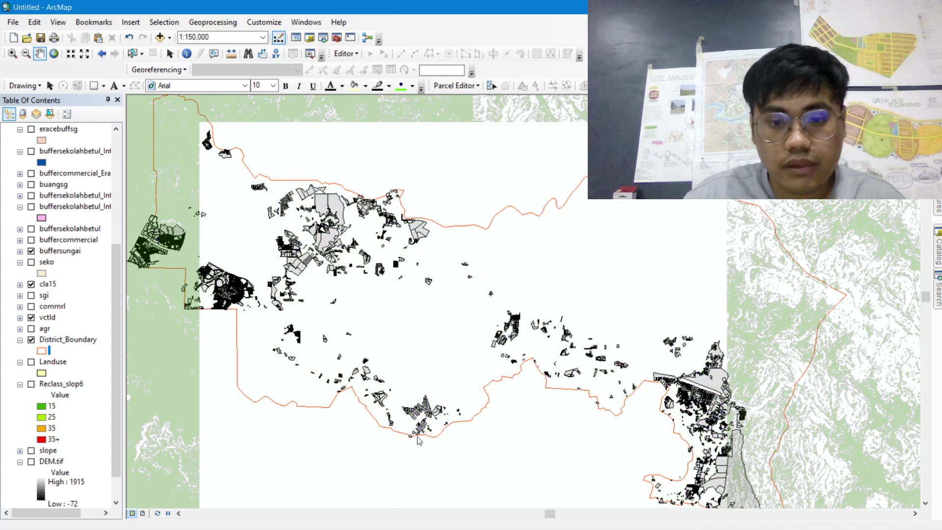
{"action": "scroll", "coordinate": [622, 381], "scroll_direction": "down", "scroll_amount": 4}
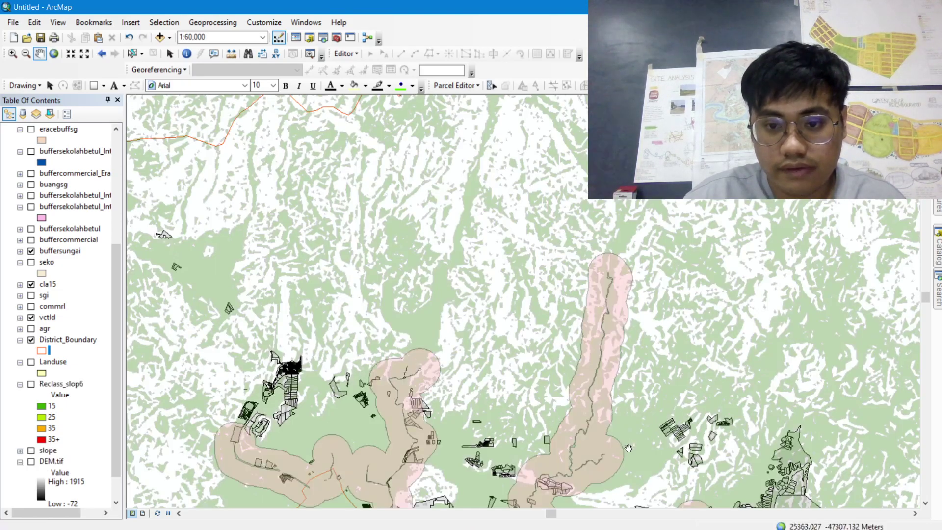
{"action": "left_click_drag", "start_coordinate": [625, 474], "coordinate": [639, 385]}
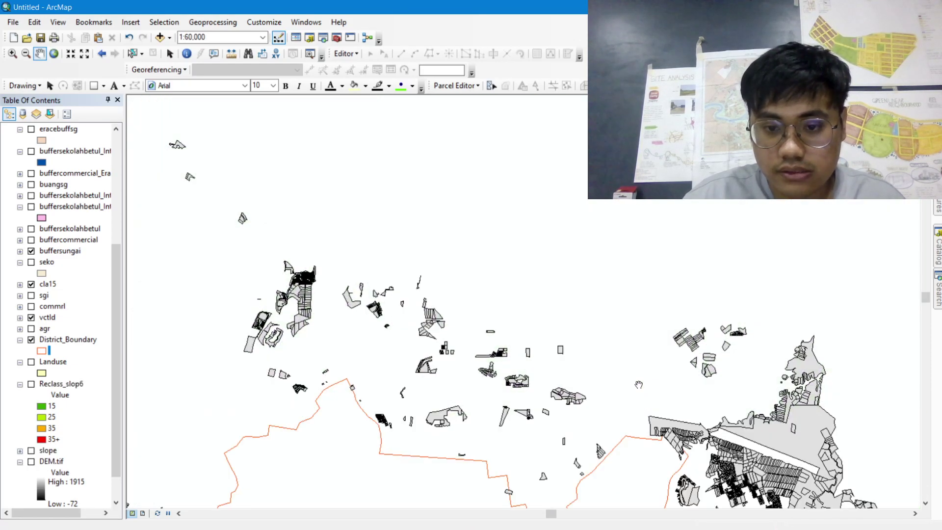
{"action": "scroll", "coordinate": [610, 444], "scroll_direction": "down", "scroll_amount": 4}
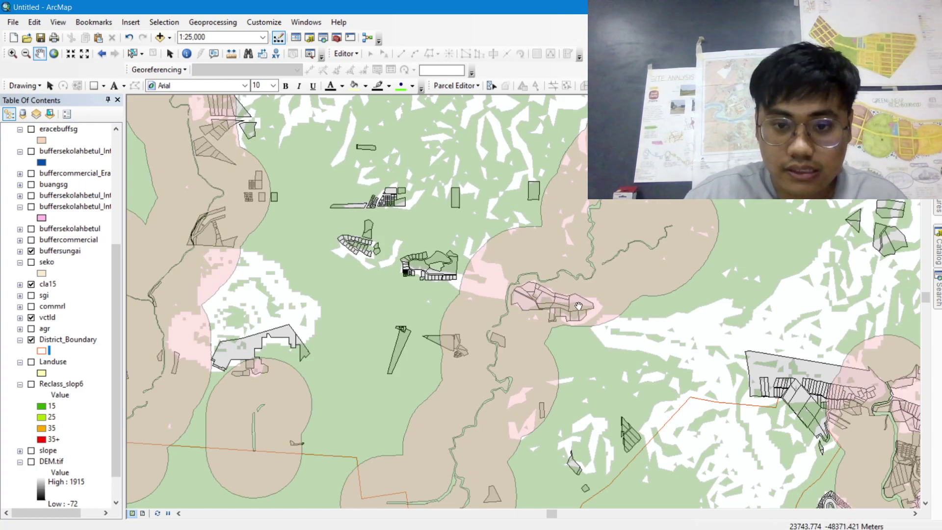
{"action": "scroll", "coordinate": [582, 307], "scroll_direction": "down", "scroll_amount": 2}
{"action": "scroll", "coordinate": [584, 327], "scroll_direction": "up", "scroll_amount": 3}
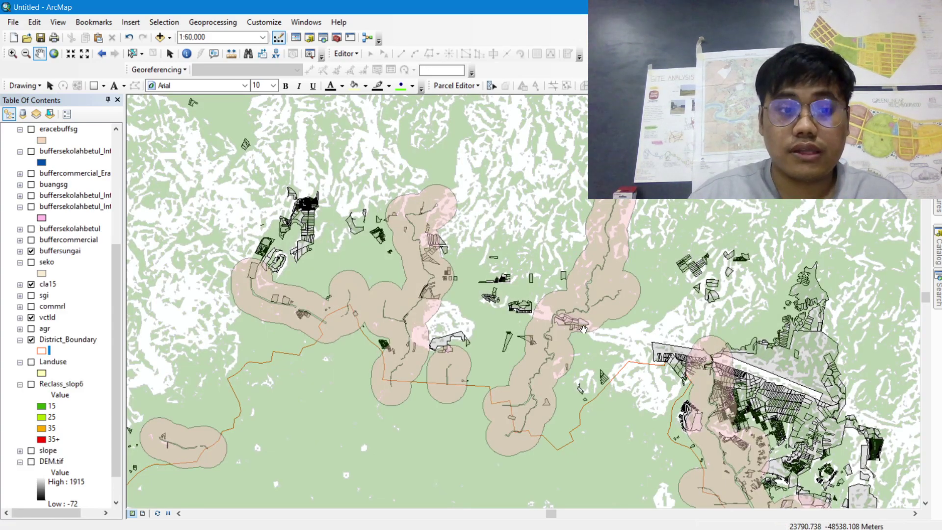
{"action": "scroll", "coordinate": [583, 329], "scroll_direction": "up", "scroll_amount": 1}
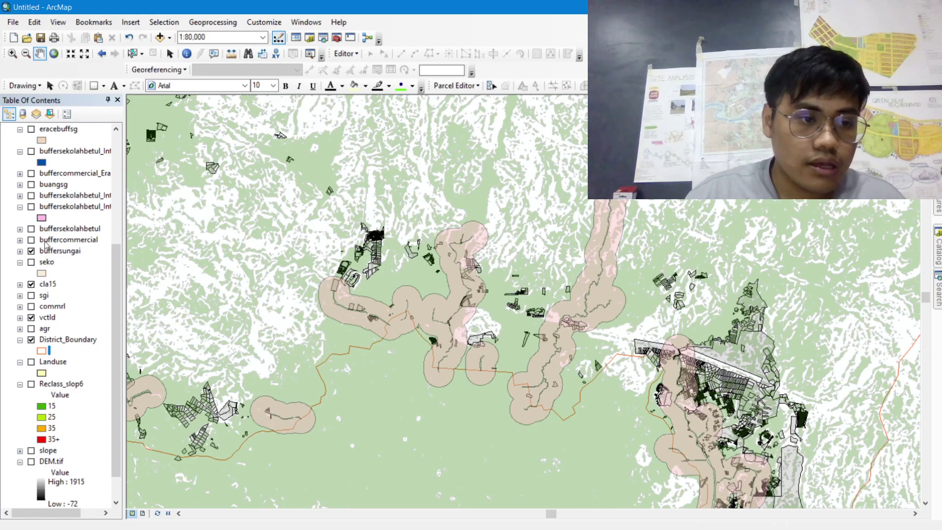
- Turn on the buffersekolahbetul and buffercommercial layers and view all three buffers across the district
{"action": "left_click", "coordinate": [31, 229]}
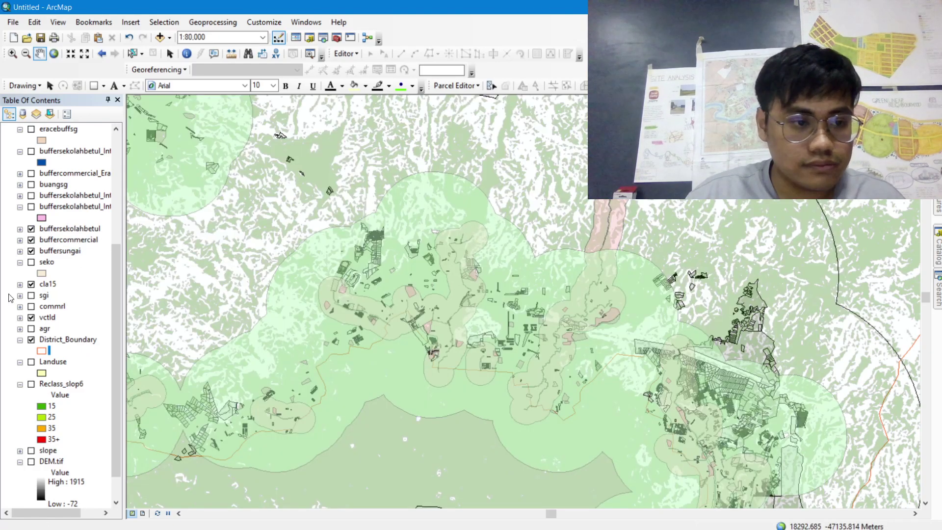
{"action": "scroll", "coordinate": [650, 395], "scroll_direction": "up", "scroll_amount": 3}
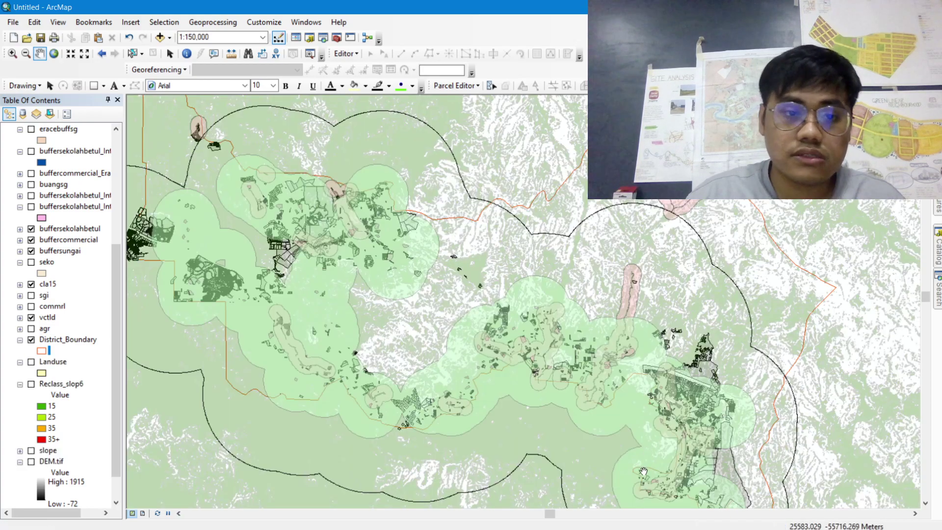
{"action": "left_click_drag", "start_coordinate": [645, 466], "coordinate": [664, 448]}
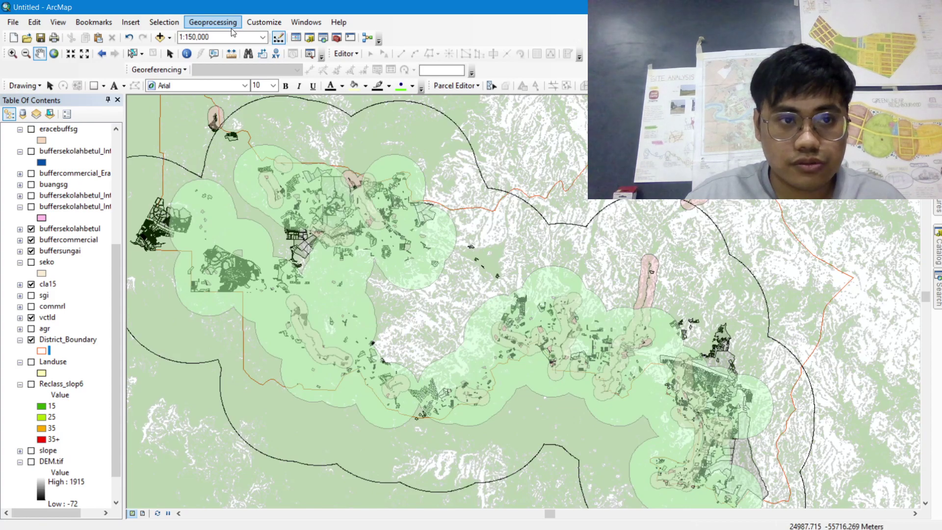
- Start an Intersect with buffercommercial and buffersekolahbetul as input features
{"action": "left_click", "coordinate": [232, 30]}
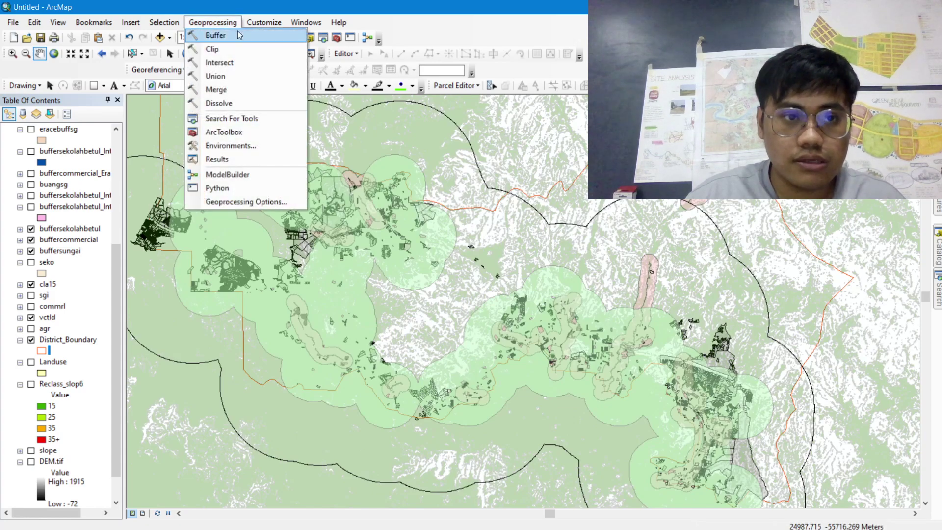
{"action": "left_click", "coordinate": [249, 64]}
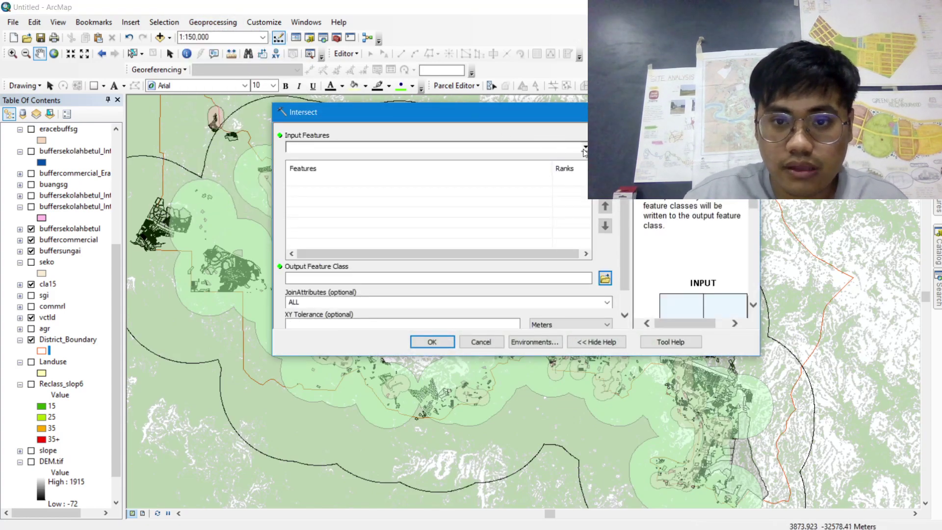
{"action": "left_click", "coordinate": [586, 149]}
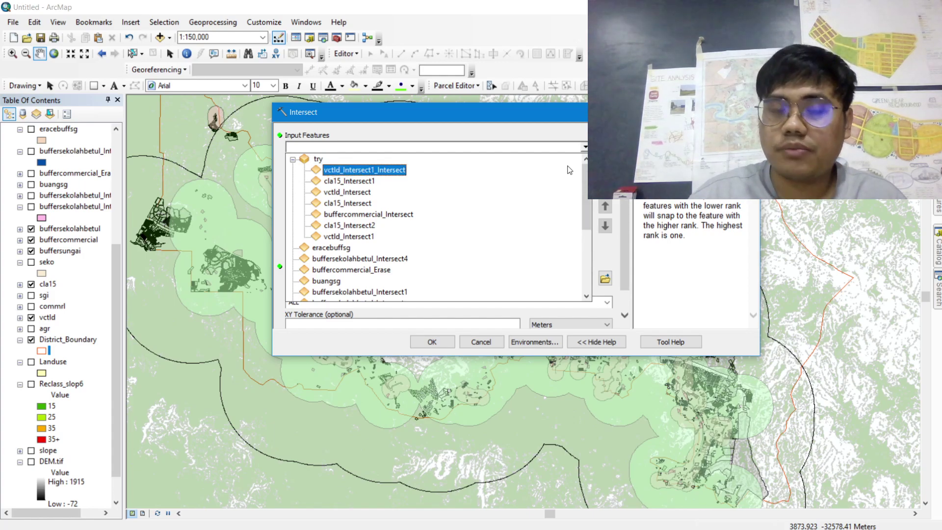
{"action": "scroll", "coordinate": [442, 260], "scroll_direction": "down", "scroll_amount": 1}
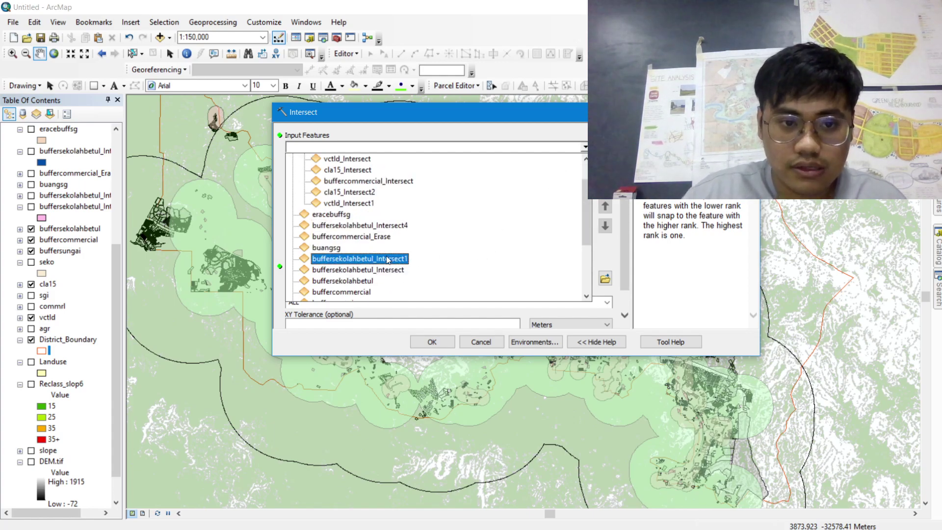
{"action": "scroll", "coordinate": [387, 261], "scroll_direction": "down", "scroll_amount": 1}
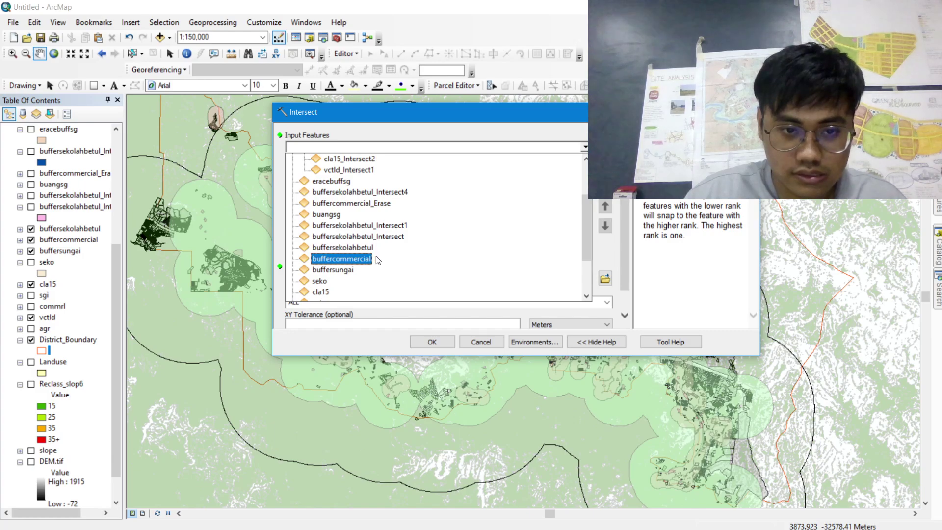
{"action": "scroll", "coordinate": [378, 267], "scroll_direction": "down", "scroll_amount": 2}
{"action": "scroll", "coordinate": [379, 274], "scroll_direction": "up", "scroll_amount": 2}
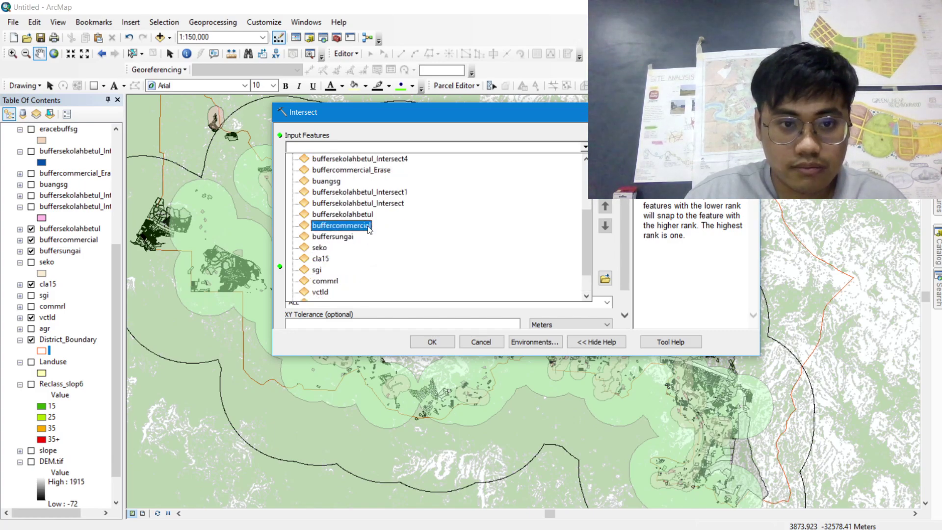
{"action": "left_click", "coordinate": [351, 227]}
{"action": "left_click", "coordinate": [581, 144]}
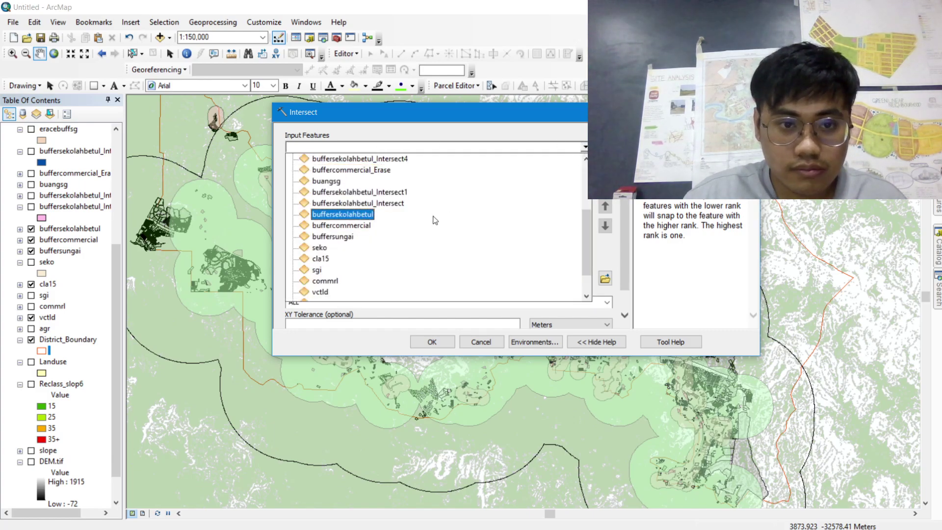
{"action": "left_click", "coordinate": [371, 216]}
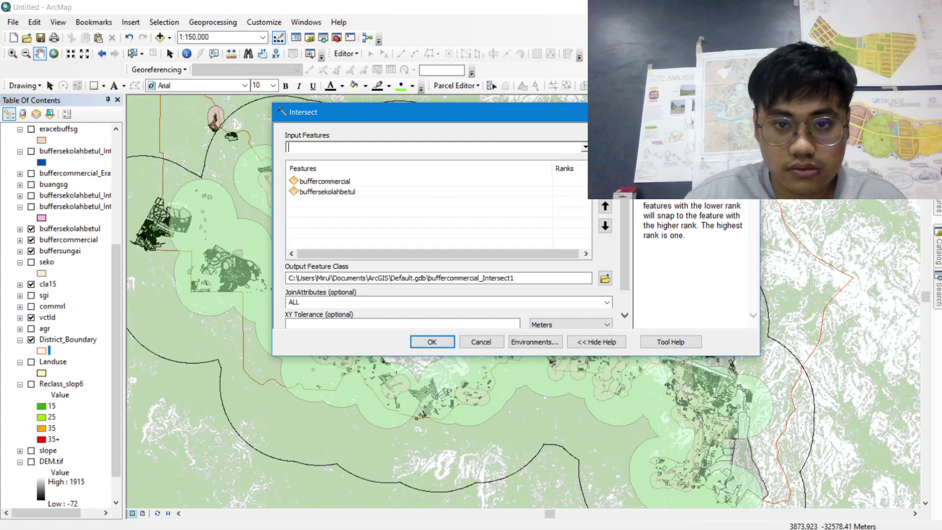
- Add cla15 and vctld to the Intersect input features and run the tool
{"action": "left_click", "coordinate": [584, 147]}
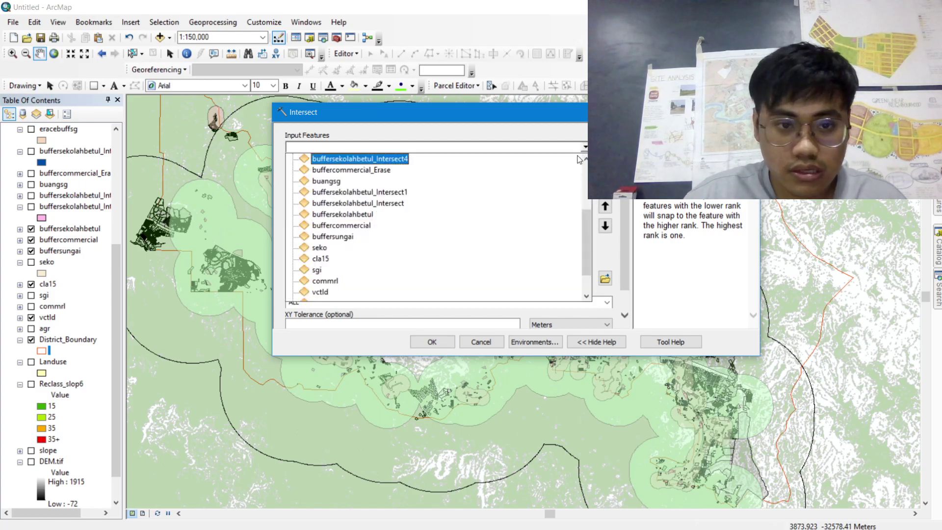
{"action": "left_click", "coordinate": [321, 259]}
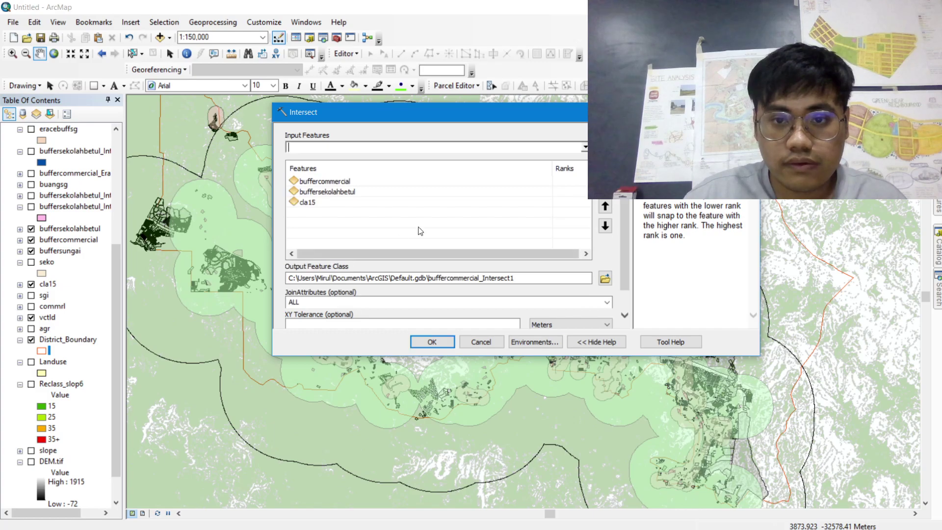
{"action": "left_click", "coordinate": [585, 147]}
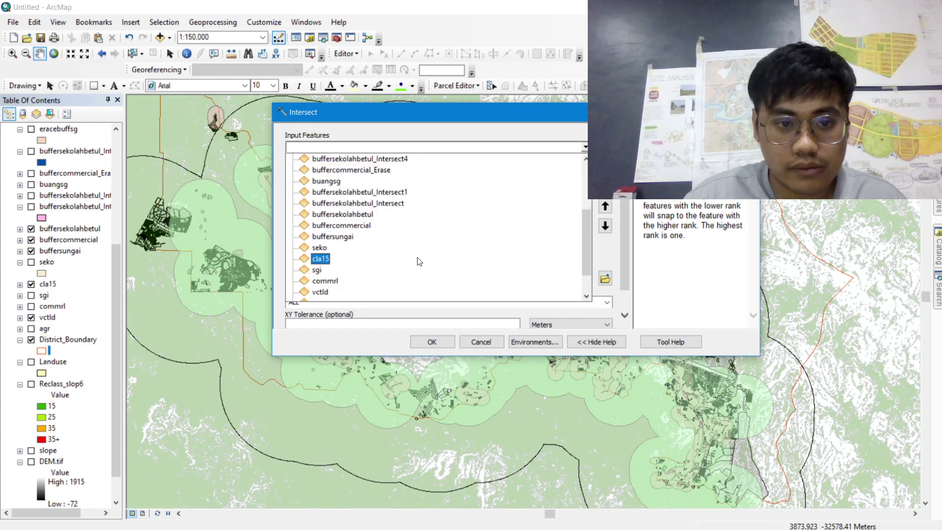
{"action": "scroll", "coordinate": [413, 271], "scroll_direction": "up", "scroll_amount": 1}
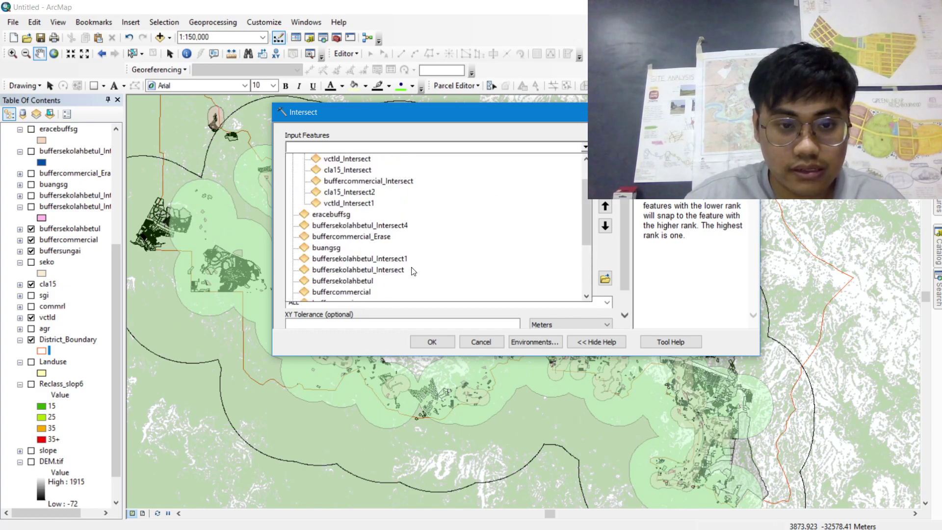
{"action": "scroll", "coordinate": [390, 246], "scroll_direction": "down", "scroll_amount": 1}
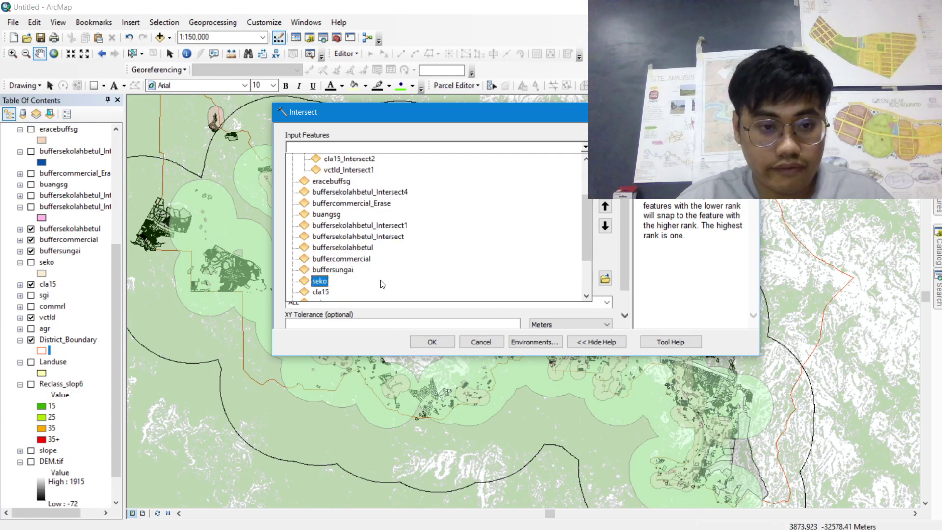
{"action": "scroll", "coordinate": [366, 285], "scroll_direction": "down", "scroll_amount": 1}
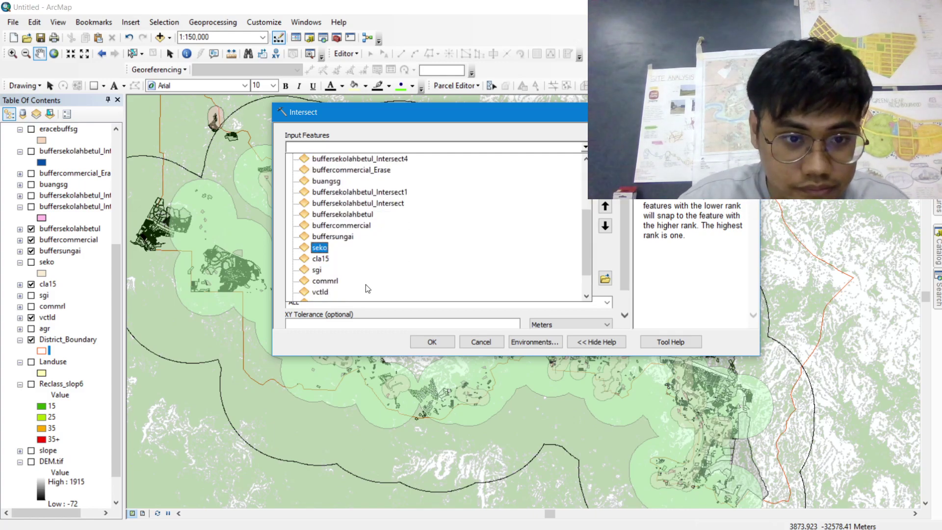
{"action": "left_click", "coordinate": [320, 293]}
{"action": "scroll", "coordinate": [625, 257], "scroll_direction": "down", "scroll_amount": 1}
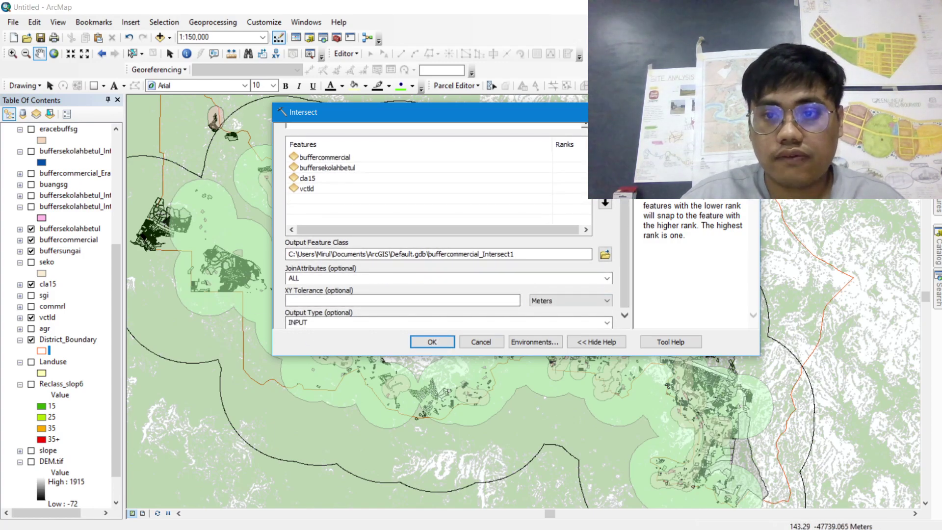
{"action": "left_click", "coordinate": [432, 342]}
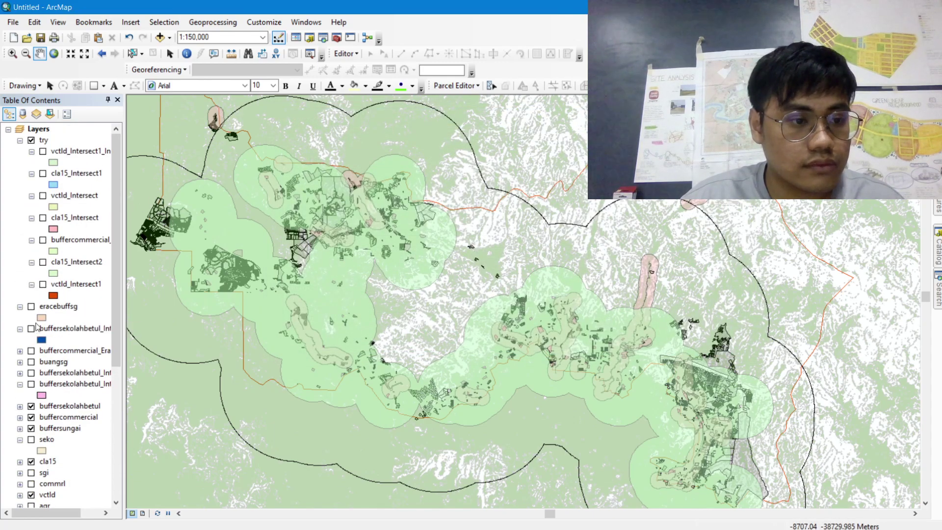
- Hide and collapse the try group, hide the three buffer layers, and turn on buffersekolahbetul_Intersect4
{"action": "left_click", "coordinate": [31, 141]}
{"action": "left_click", "coordinate": [19, 140]}
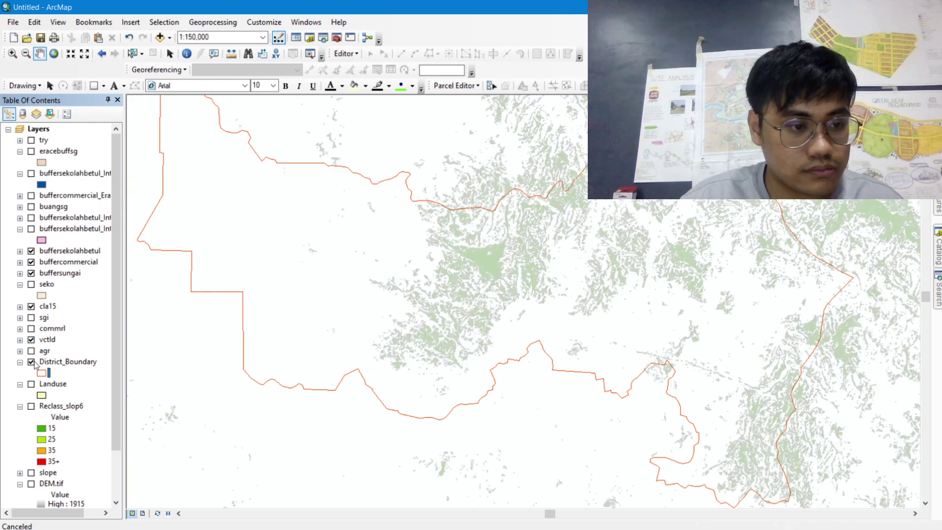
{"action": "left_click", "coordinate": [31, 273]}
{"action": "left_click", "coordinate": [31, 262]}
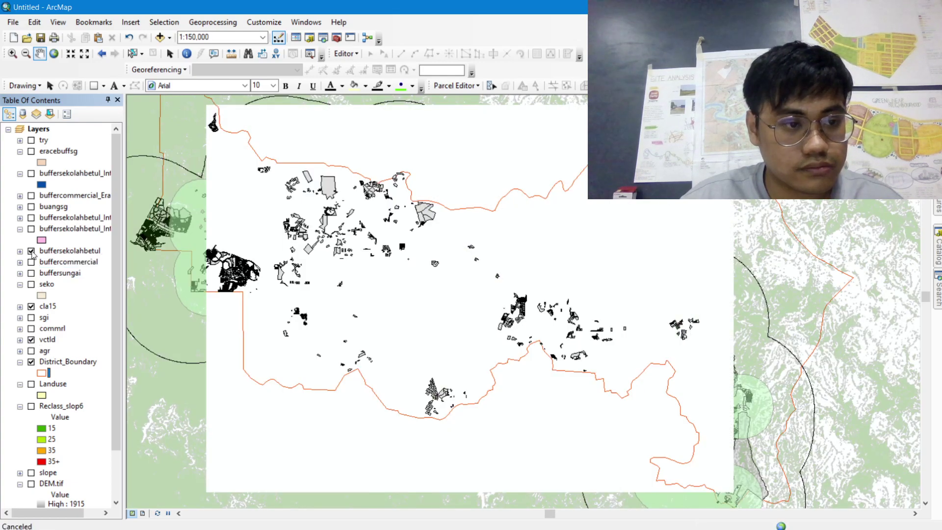
{"action": "left_click", "coordinate": [31, 250]}
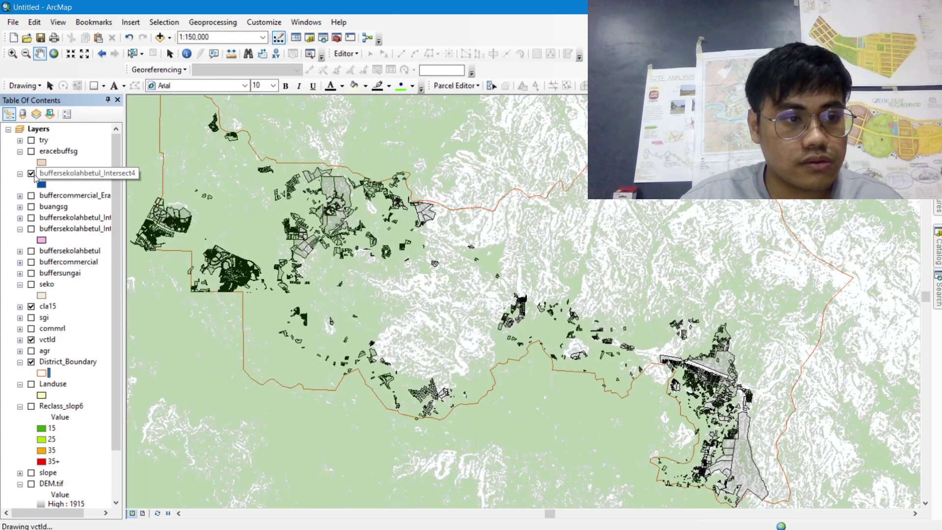
{"action": "left_click", "coordinate": [32, 174]}
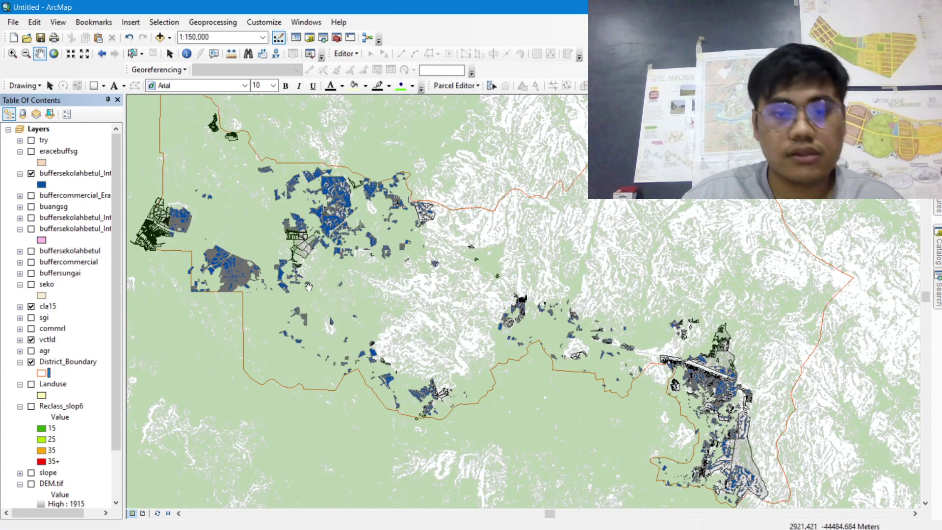
- Examine the buffersekolahbetul_Intersect4 lots in the western district, comparing them with the buffersekolahbetul and buffercommercial zones
{"action": "scroll", "coordinate": [163, 224], "scroll_direction": "down", "scroll_amount": 2}
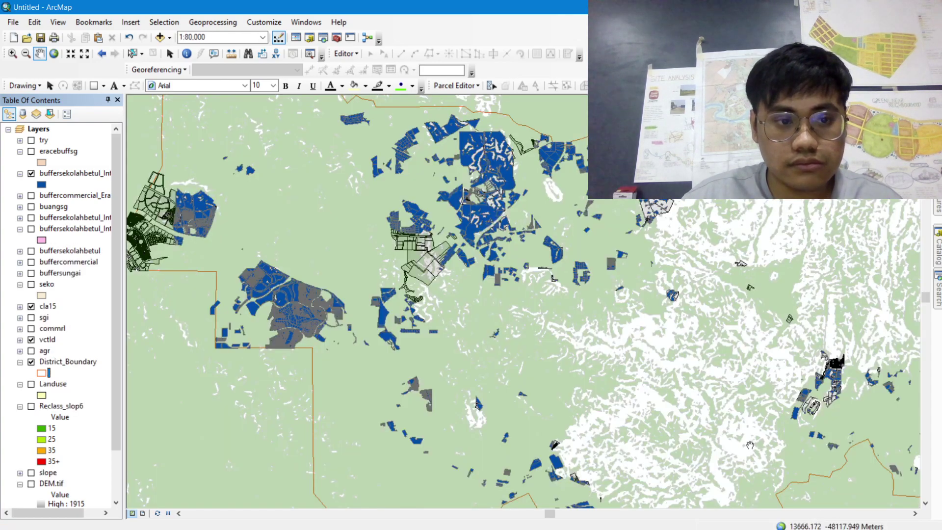
{"action": "left_click_drag", "start_coordinate": [750, 445], "coordinate": [606, 398]}
{"action": "scroll", "coordinate": [617, 446], "scroll_direction": "up", "scroll_amount": 1}
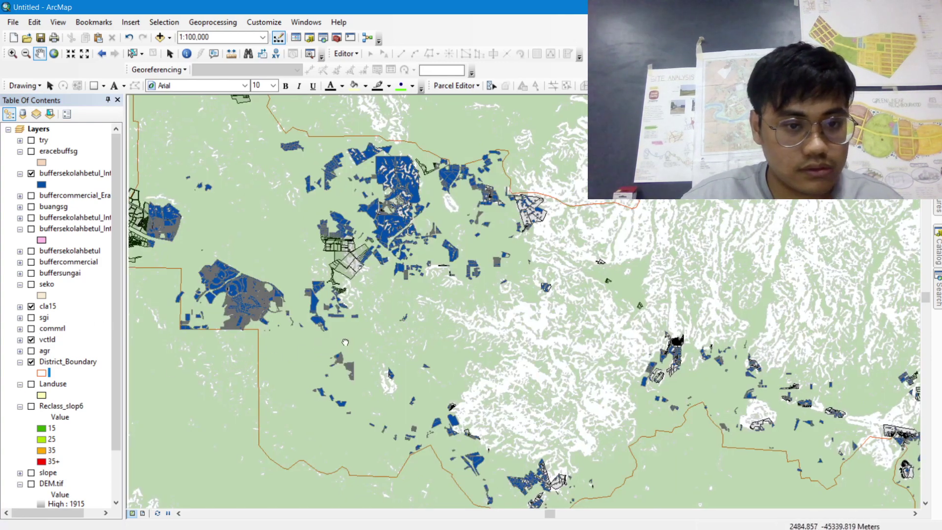
{"action": "left_click_drag", "start_coordinate": [331, 354], "coordinate": [427, 371]}
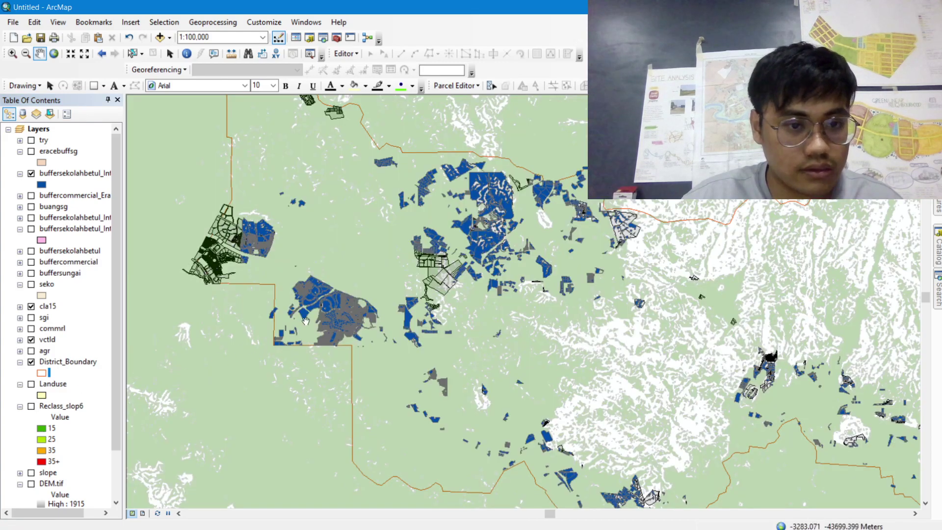
{"action": "left_click_drag", "start_coordinate": [232, 236], "coordinate": [283, 274]}
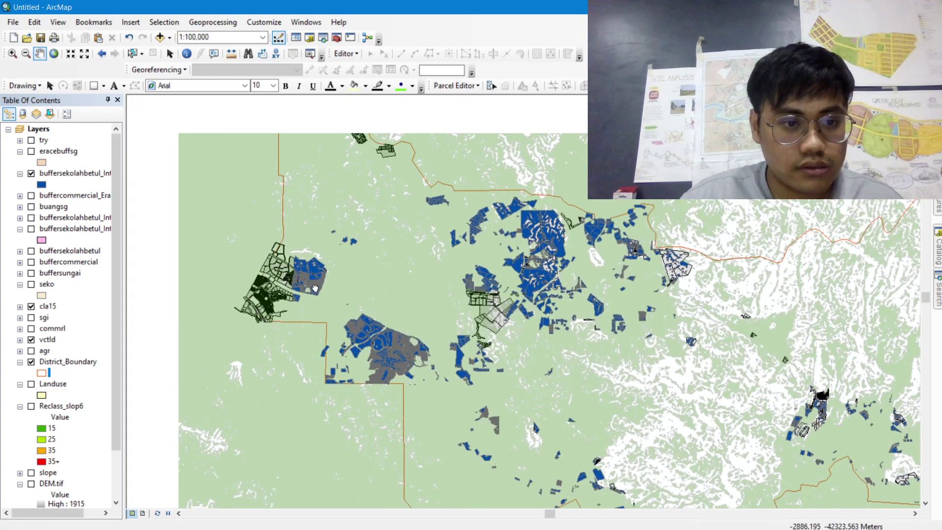
{"action": "scroll", "coordinate": [281, 275], "scroll_direction": "down", "scroll_amount": 2}
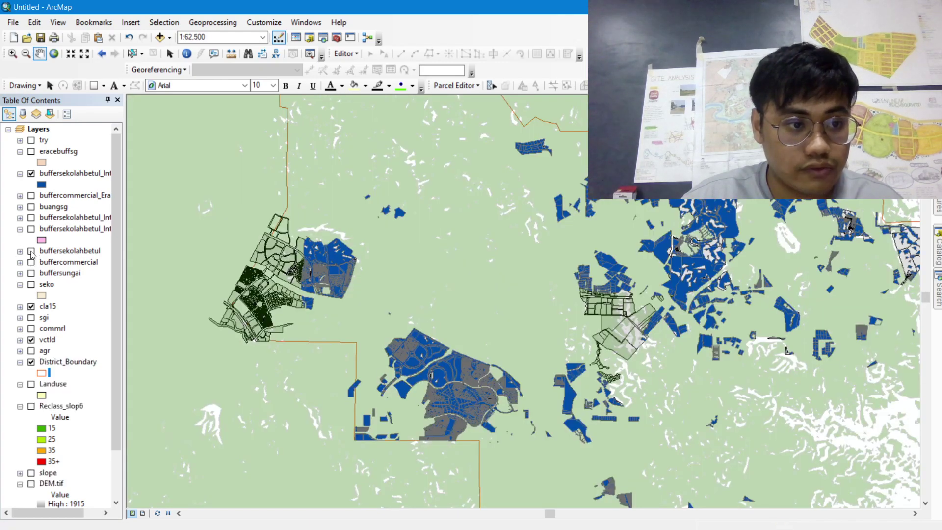
{"action": "left_click", "coordinate": [31, 251]}
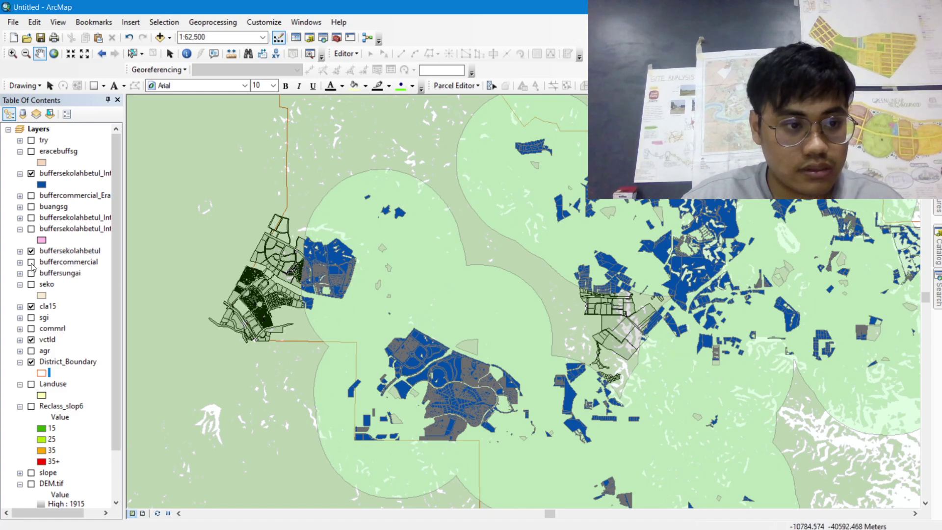
{"action": "left_click", "coordinate": [32, 263]}
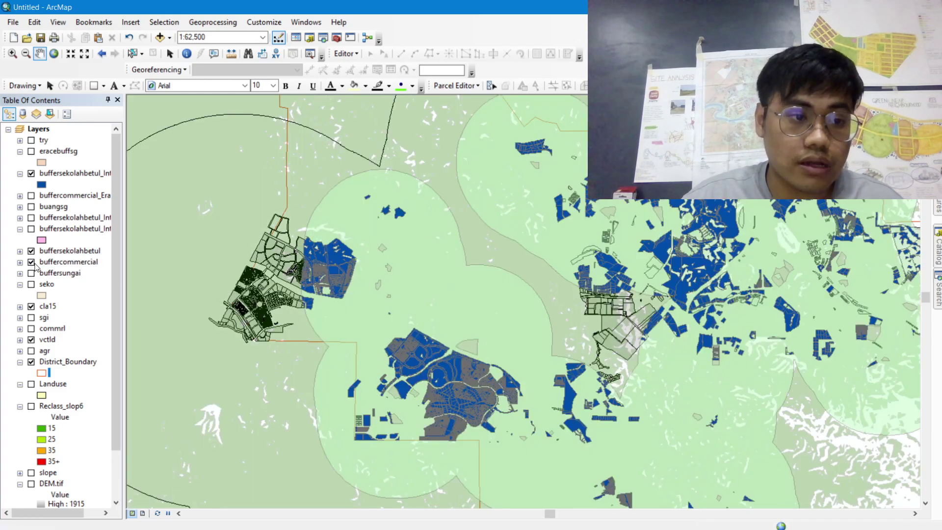
{"action": "left_click", "coordinate": [31, 251]}
{"action": "left_click", "coordinate": [31, 262]}
- Turn on the buffersungai layer and examine the intersected lots lying inside the river buffer
{"action": "left_click", "coordinate": [31, 273]}
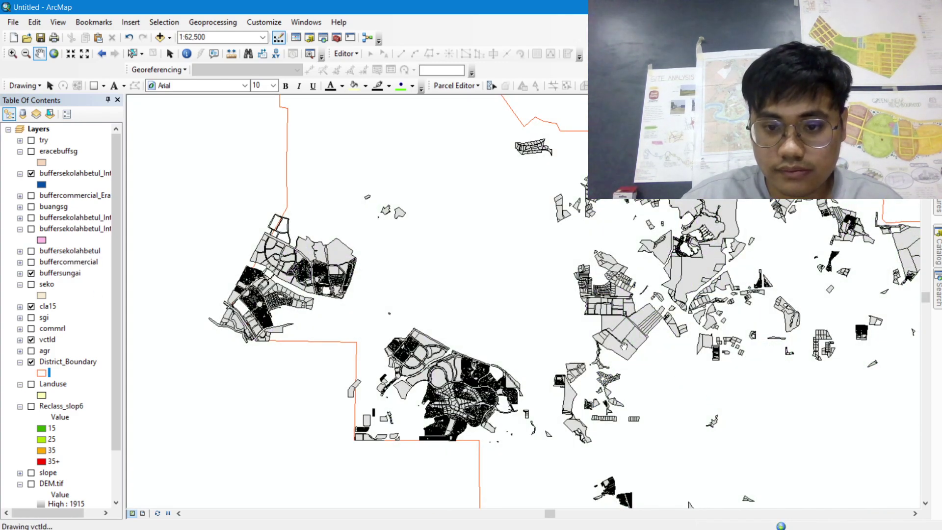
{"action": "left_click_drag", "start_coordinate": [711, 399], "coordinate": [622, 344]}
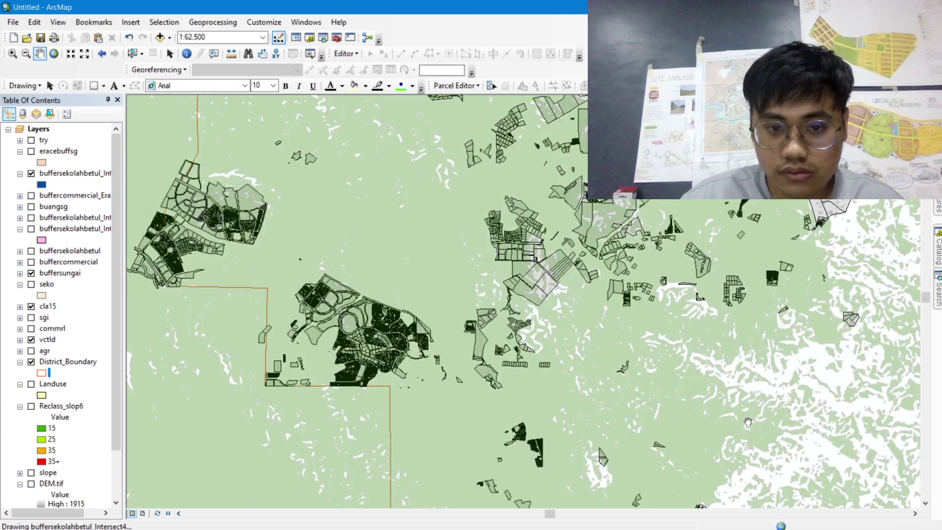
{"action": "left_click_drag", "start_coordinate": [746, 421], "coordinate": [556, 301]}
{"action": "scroll", "coordinate": [347, 336], "scroll_direction": "down", "scroll_amount": 1}
{"action": "scroll", "coordinate": [347, 336], "scroll_direction": "down", "scroll_amount": 2}
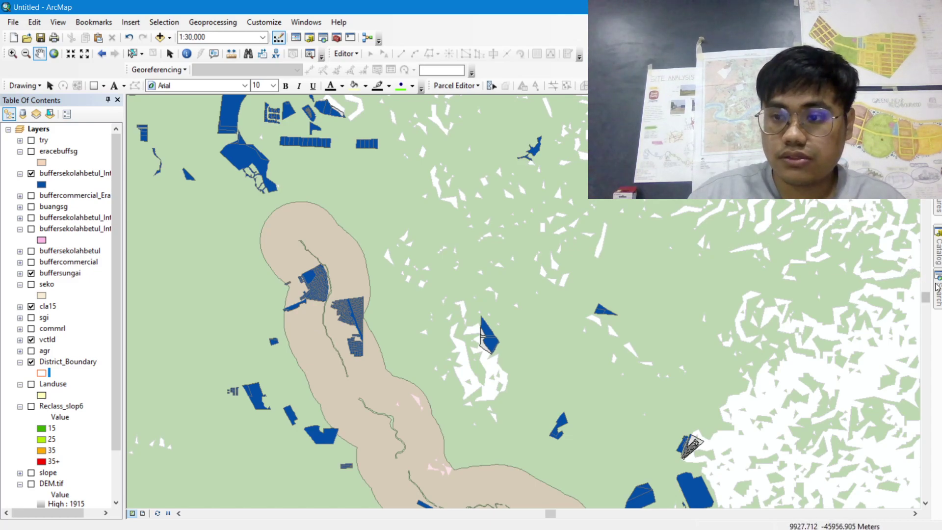
- Search for the overlay tools, open Erase (Analysis), and set buffersekolahbetul_Intersect4 as its input features
{"action": "mouse_move", "coordinate": [939, 288]}
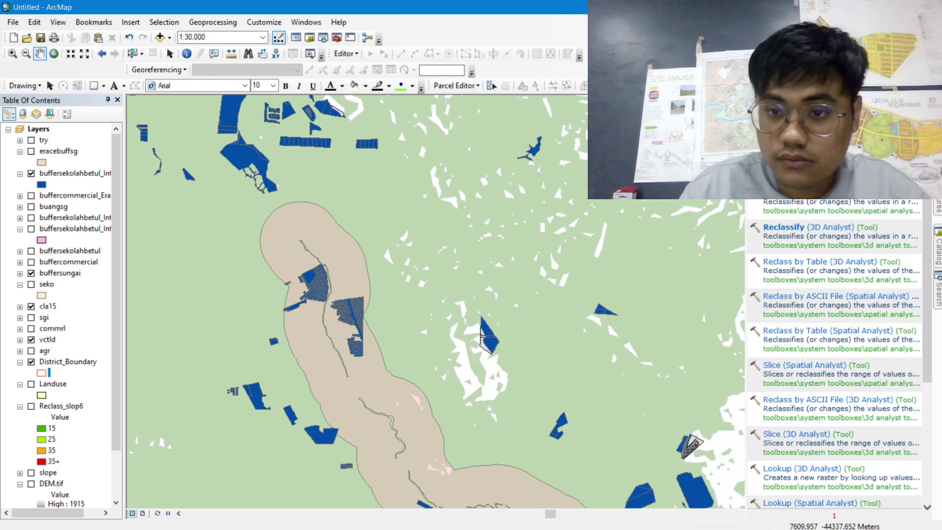
{"action": "key", "text": "Return"}
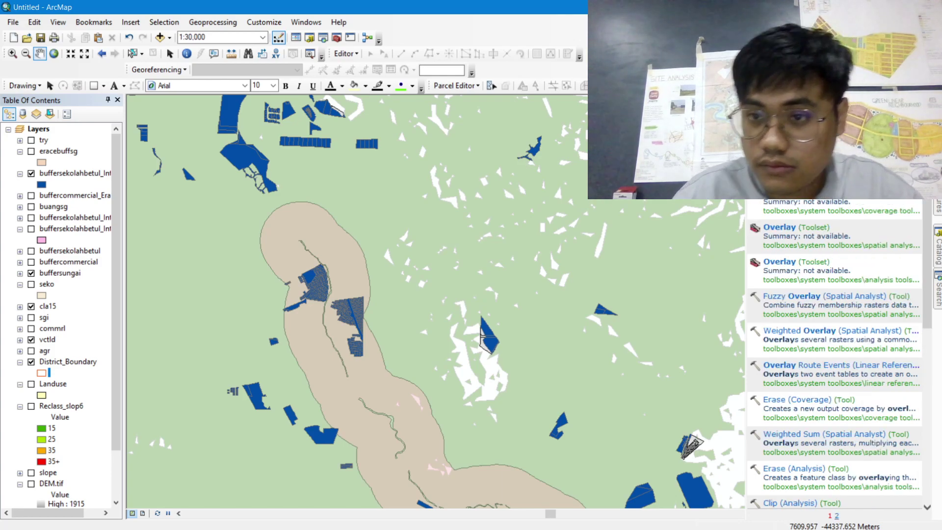
{"action": "left_click", "coordinate": [788, 262]}
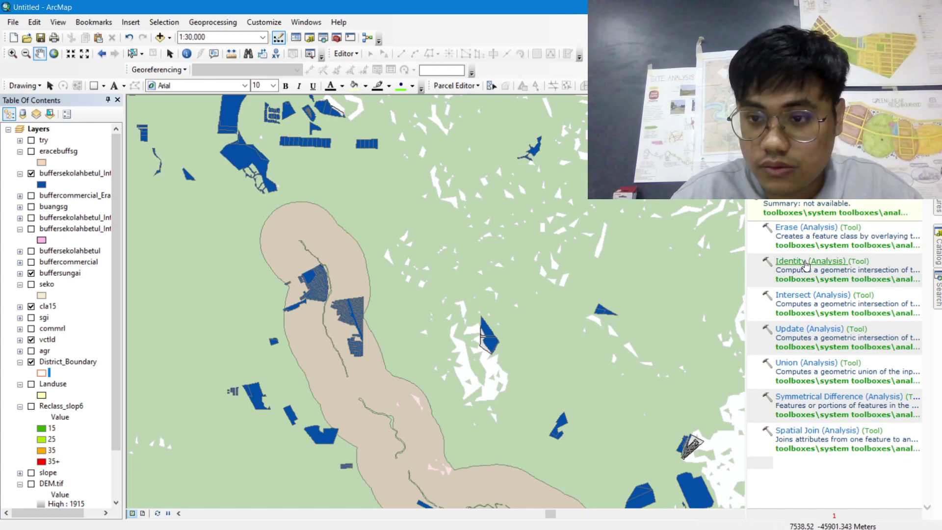
{"action": "left_click", "coordinate": [800, 237]}
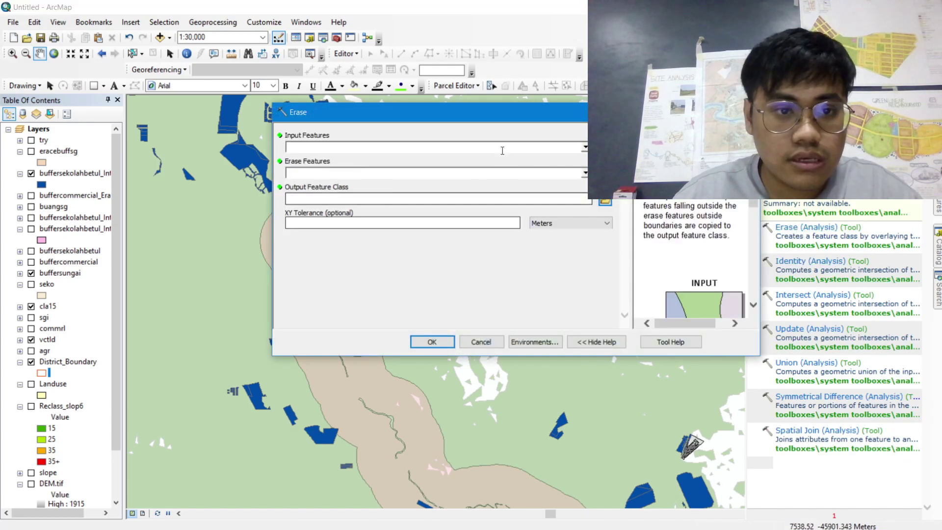
{"action": "left_click", "coordinate": [585, 147]}
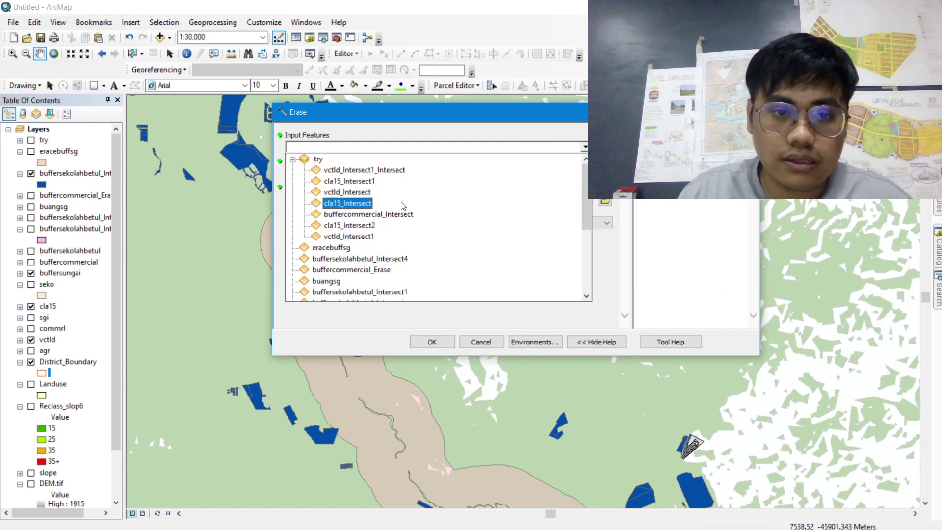
{"action": "scroll", "coordinate": [400, 207], "scroll_direction": "down", "scroll_amount": 1}
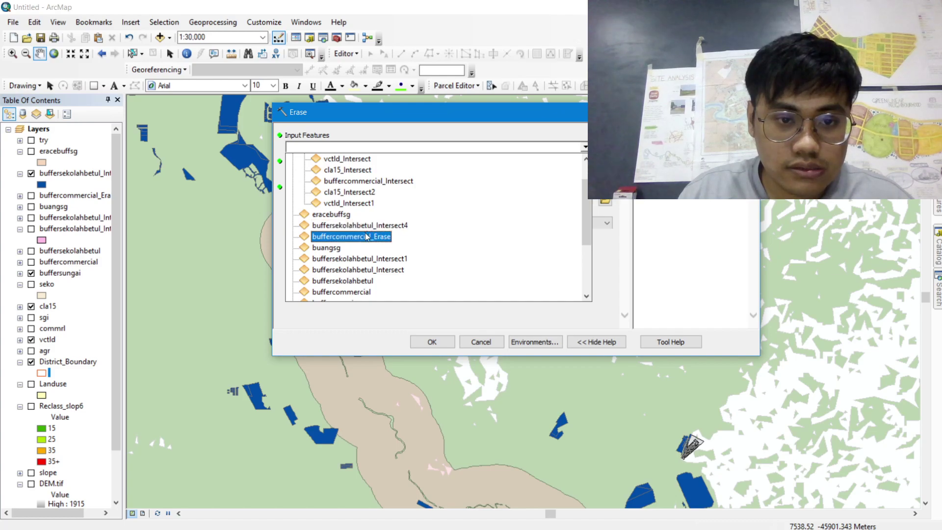
{"action": "scroll", "coordinate": [374, 219], "scroll_direction": "up", "scroll_amount": 1}
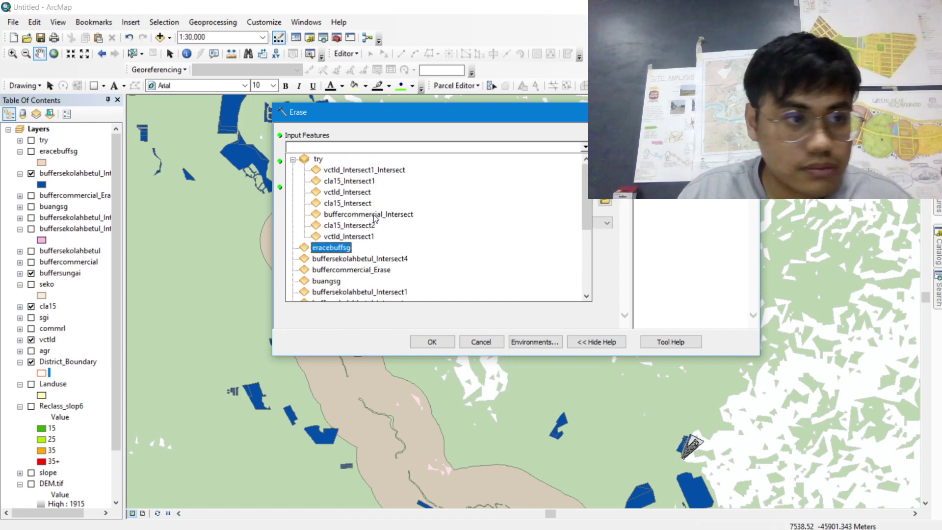
{"action": "left_click", "coordinate": [354, 259]}
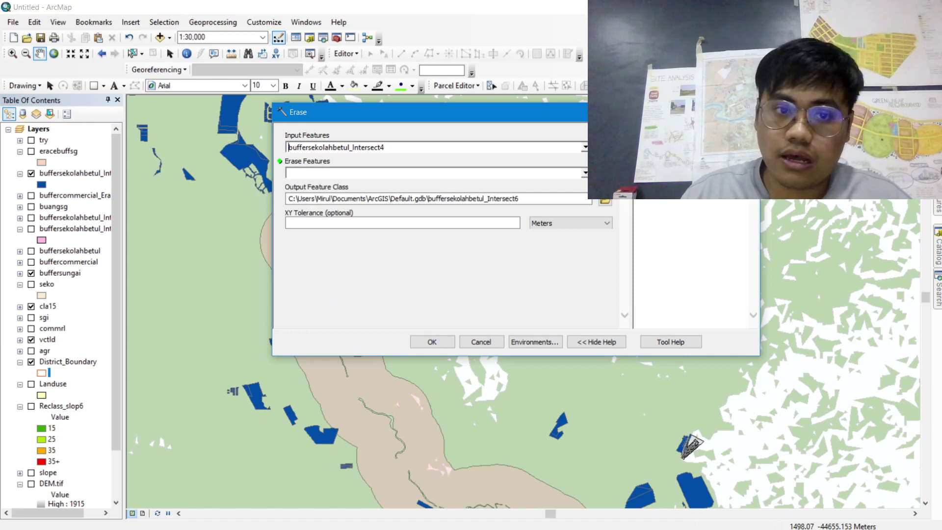
- Set buangsg as the erase features of the Erase tool
{"action": "left_click", "coordinate": [585, 173]}
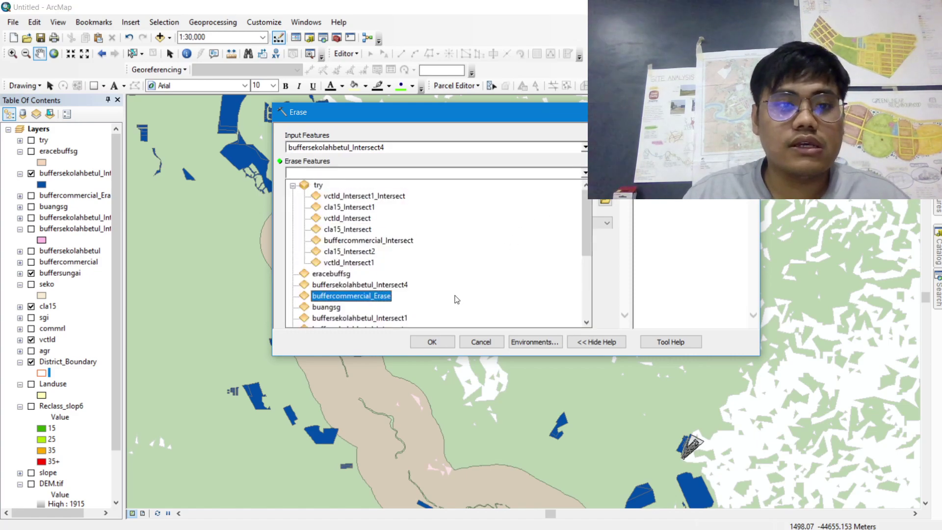
{"action": "scroll", "coordinate": [386, 240], "scroll_direction": "down", "scroll_amount": 2}
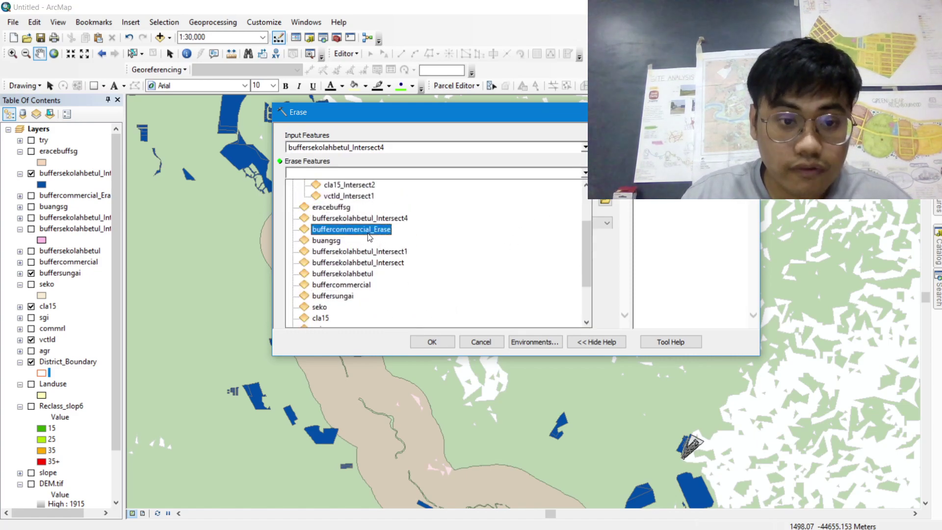
{"action": "scroll", "coordinate": [368, 245], "scroll_direction": "up", "scroll_amount": 1}
{"action": "scroll", "coordinate": [363, 248], "scroll_direction": "up", "scroll_amount": 1}
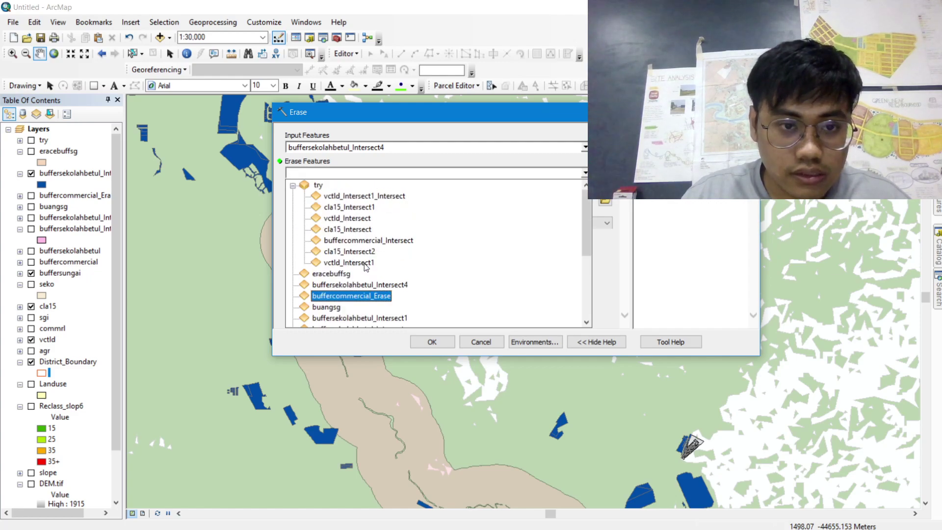
{"action": "scroll", "coordinate": [361, 248], "scroll_direction": "down", "scroll_amount": 2}
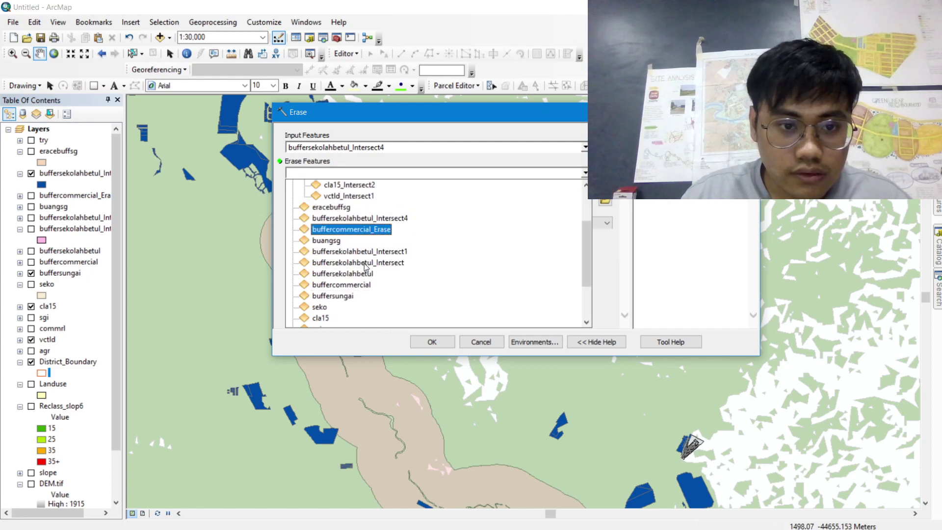
{"action": "left_click", "coordinate": [349, 242]}
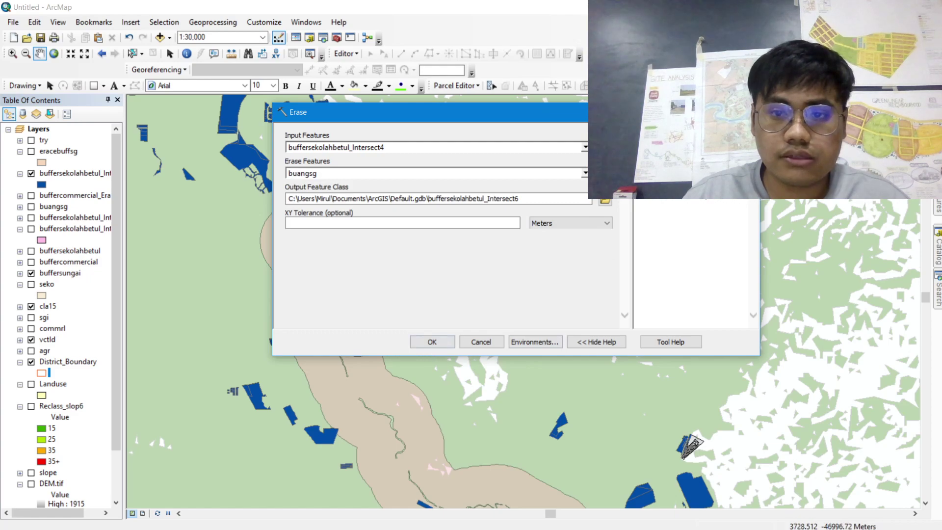
- Close the Erase dialog, show eracebuffsg instead of buffersekolahbetul_Intersect4, and hide the vctld and cla15 layers
{"action": "key", "text": "Return"}
{"action": "scroll", "coordinate": [555, 298], "scroll_direction": "down", "scroll_amount": 2}
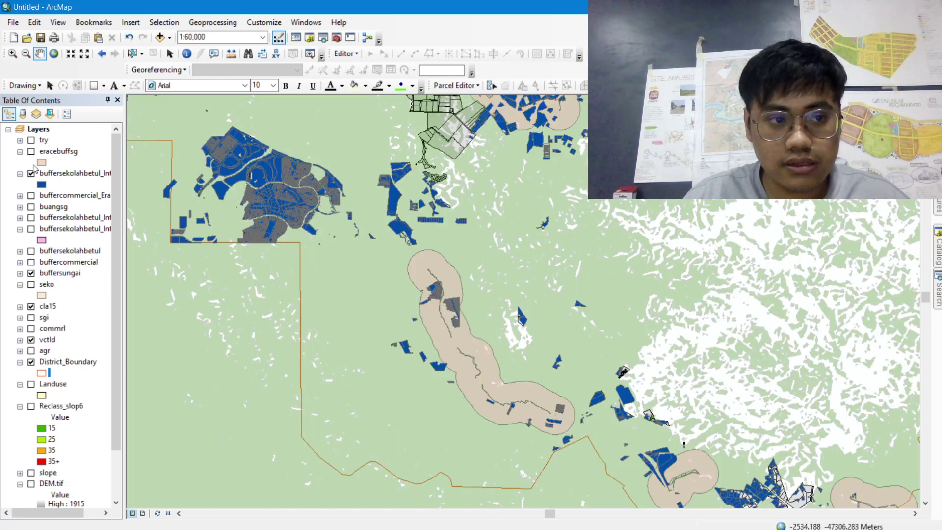
{"action": "left_click", "coordinate": [31, 152]}
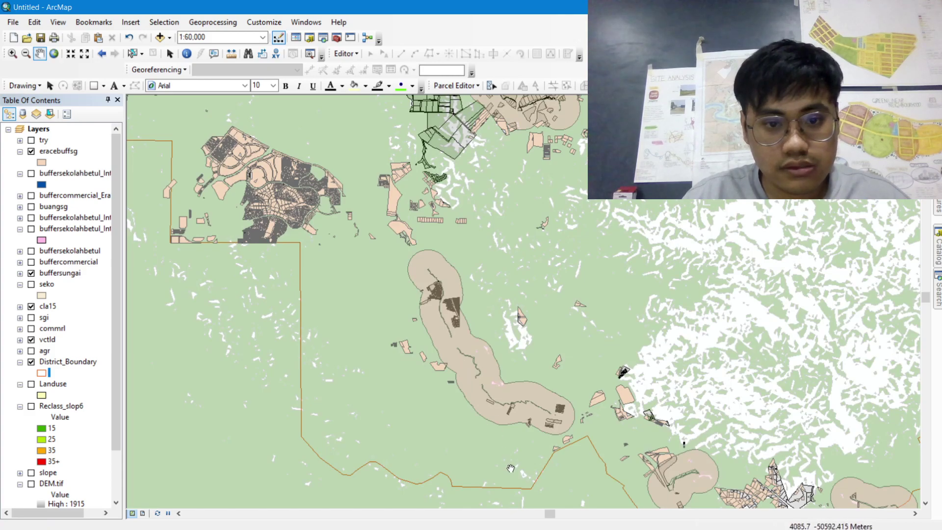
{"action": "scroll", "coordinate": [511, 469], "scroll_direction": "down", "scroll_amount": 2}
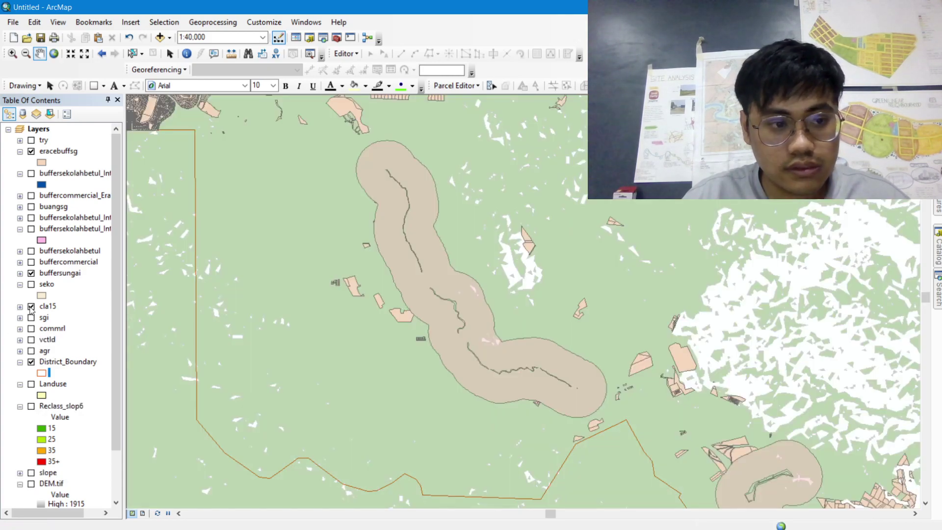
{"action": "left_click", "coordinate": [31, 306]}
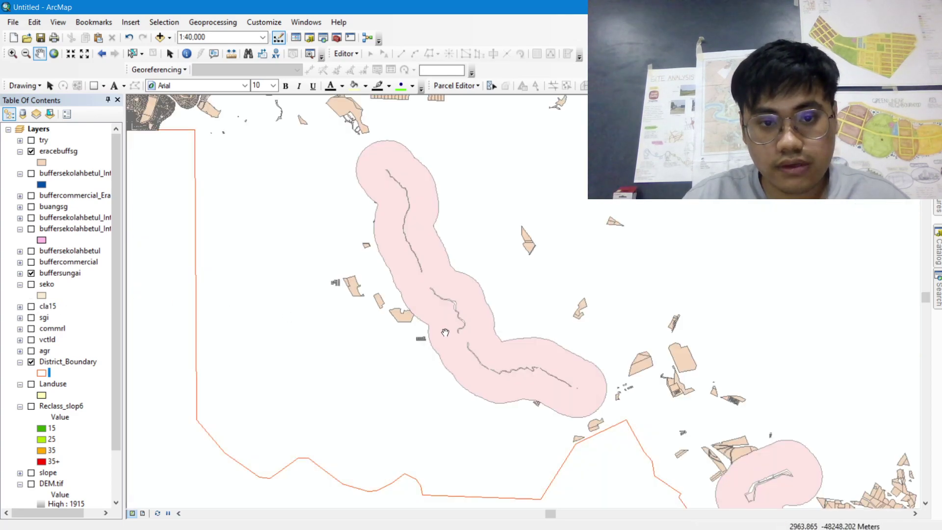
- Examine the eracebuffsg lots along the river buffers across the southern and western parts of the district
{"action": "left_click_drag", "start_coordinate": [786, 467], "coordinate": [560, 276]}
{"action": "left_click_drag", "start_coordinate": [706, 371], "coordinate": [420, 404]}
{"action": "left_click_drag", "start_coordinate": [796, 230], "coordinate": [619, 396]}
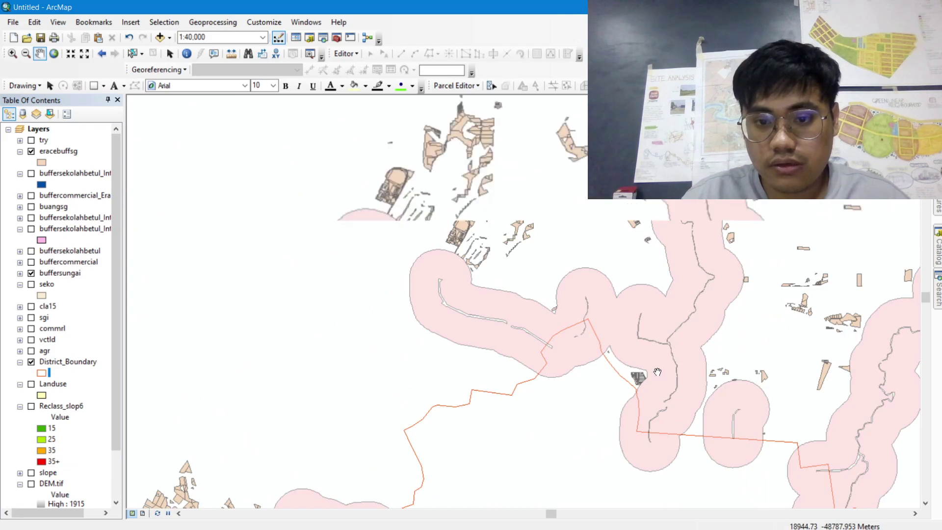
{"action": "scroll", "coordinate": [614, 402], "scroll_direction": "up", "scroll_amount": 2}
{"action": "left_click_drag", "start_coordinate": [345, 168], "coordinate": [369, 304]}
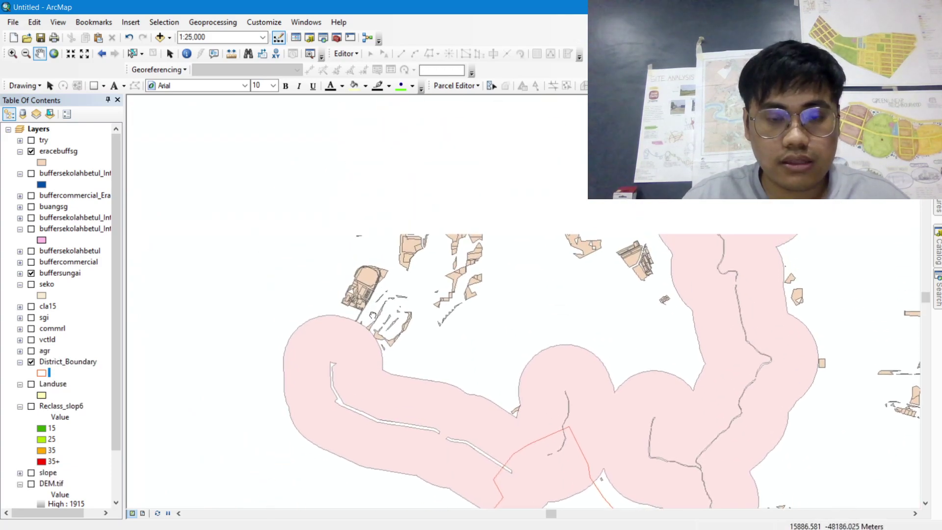
{"action": "left_click_drag", "start_coordinate": [783, 296], "coordinate": [647, 321]}
{"action": "left_click_drag", "start_coordinate": [705, 309], "coordinate": [589, 327]}
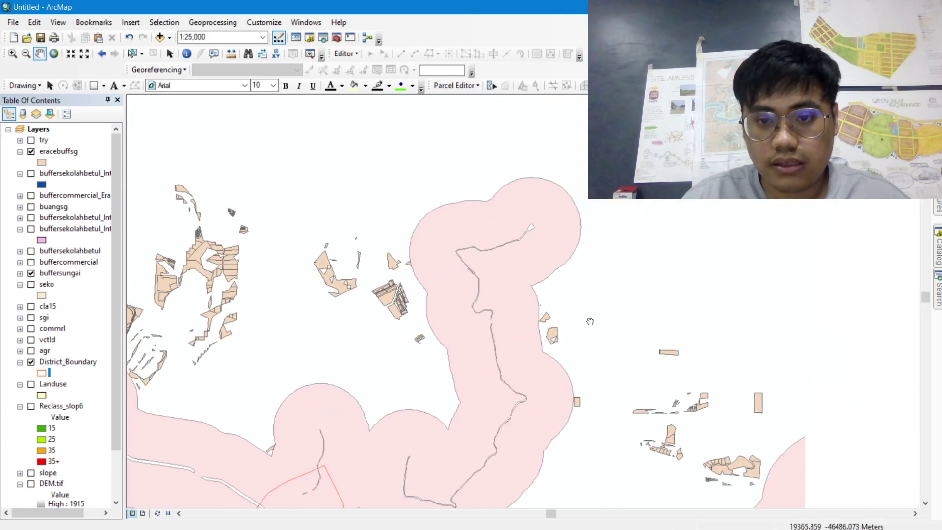
{"action": "scroll", "coordinate": [589, 329], "scroll_direction": "down", "scroll_amount": 3}
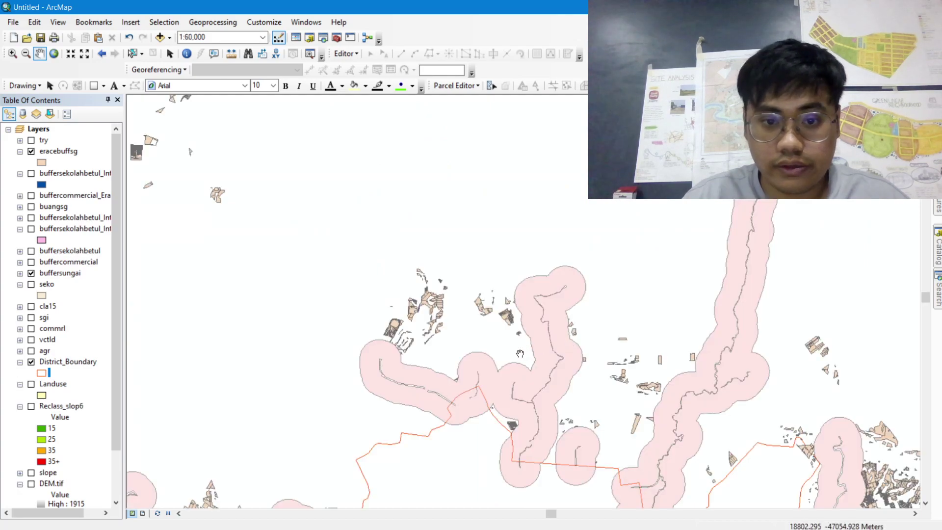
{"action": "scroll", "coordinate": [532, 377], "scroll_direction": "down", "scroll_amount": 1}
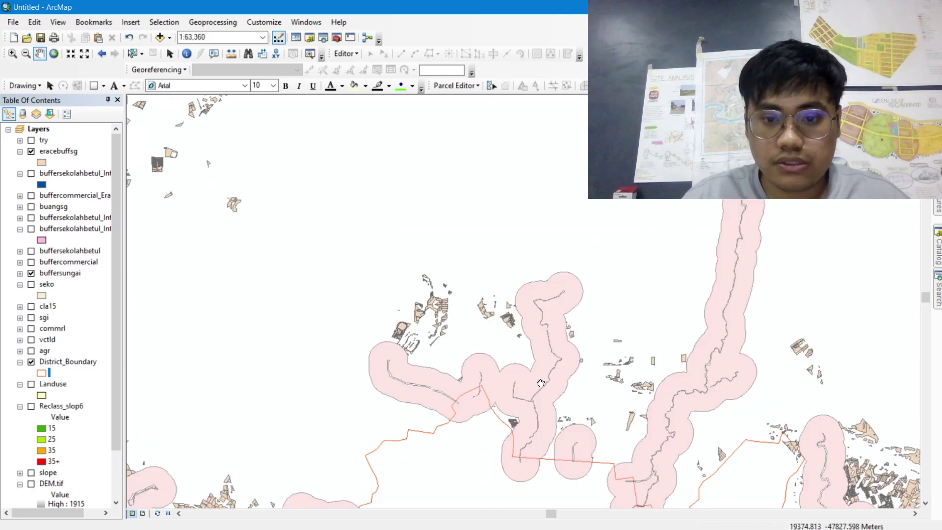
{"action": "scroll", "coordinate": [512, 408], "scroll_direction": "down", "scroll_amount": 2}
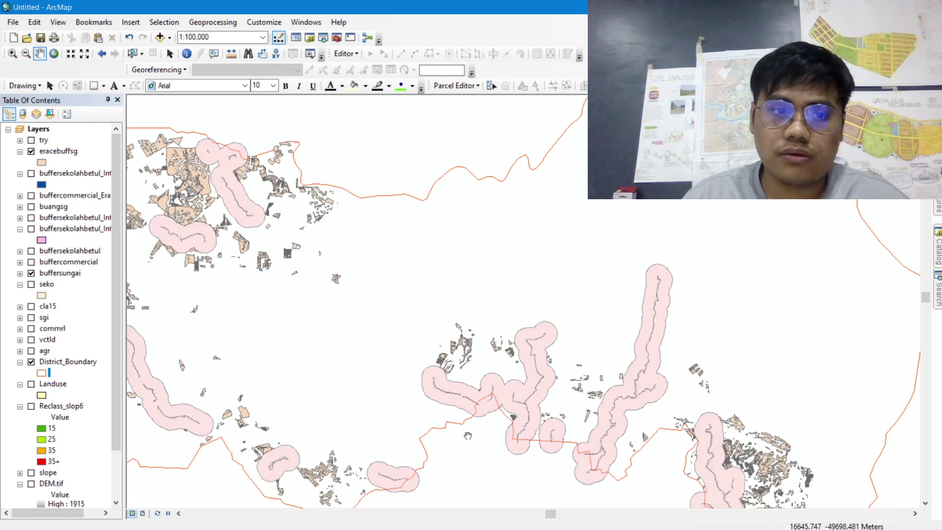
{"action": "left_click_drag", "start_coordinate": [216, 319], "coordinate": [356, 341]}
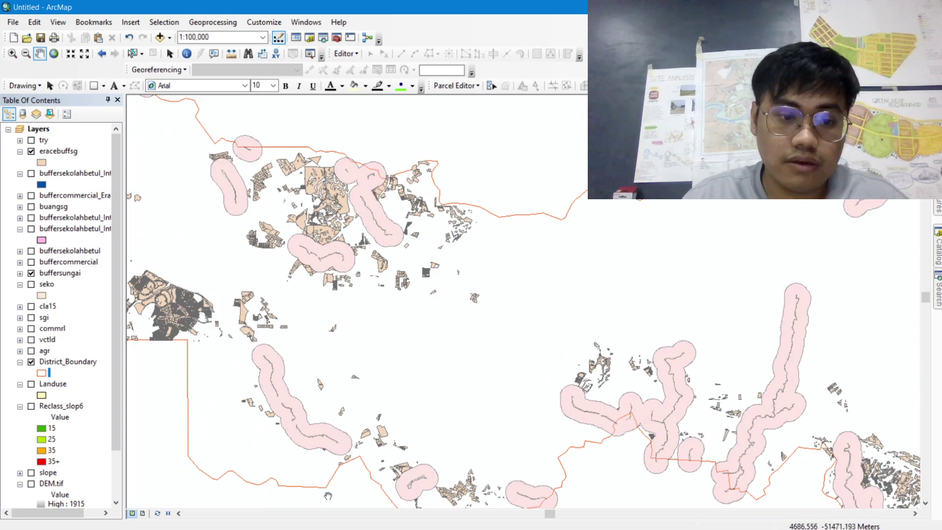
{"action": "scroll", "coordinate": [296, 501], "scroll_direction": "up", "scroll_amount": 1}
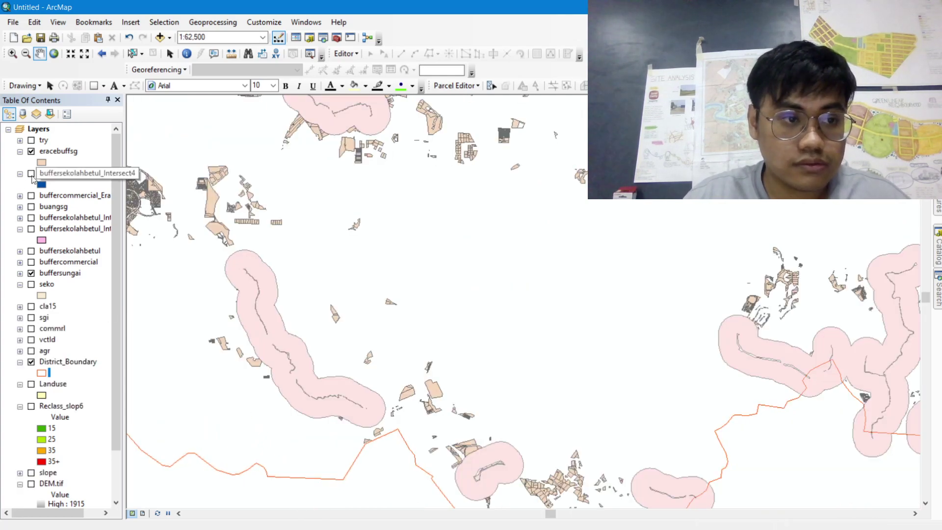
- Compare eracebuffsg with buffersekolahbetul_Intersect4 inside the river buffers by temporarily showing the intersect layer
{"action": "left_click", "coordinate": [31, 174]}
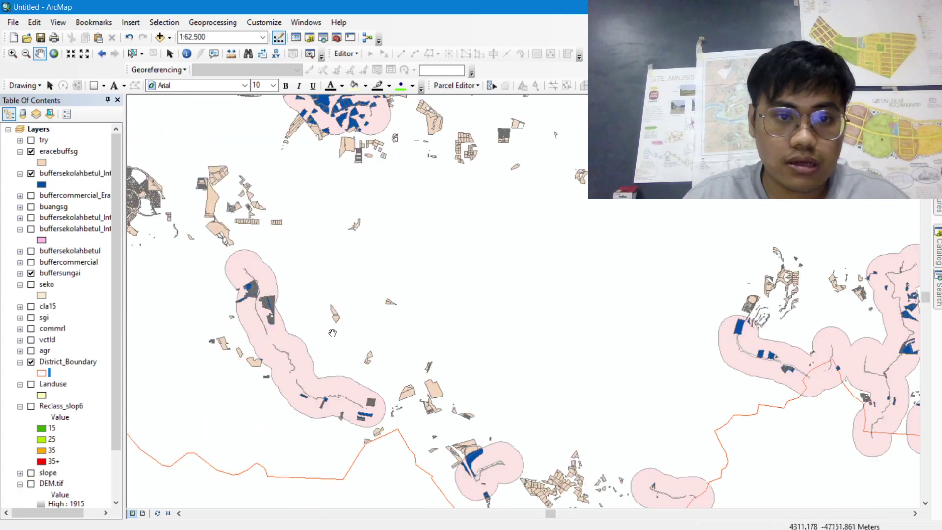
{"action": "left_click_drag", "start_coordinate": [343, 332], "coordinate": [417, 465]}
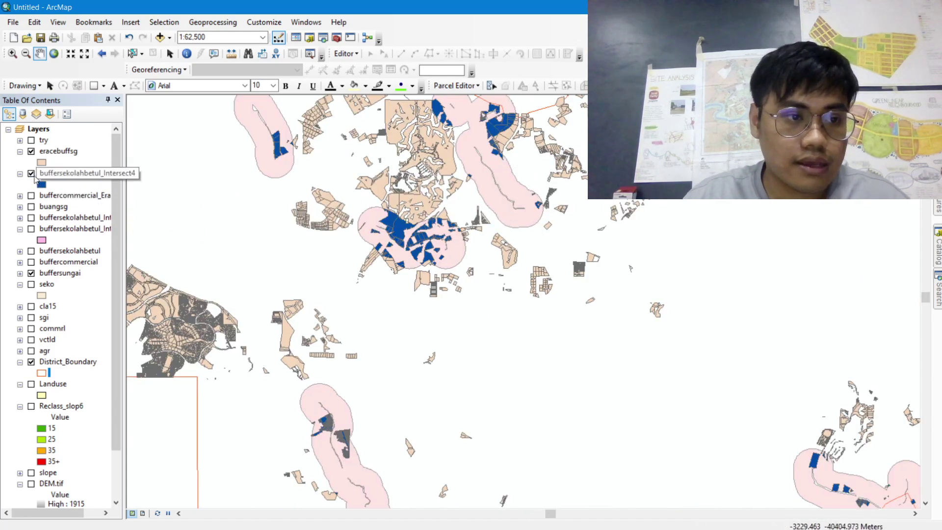
{"action": "left_click", "coordinate": [31, 174]}
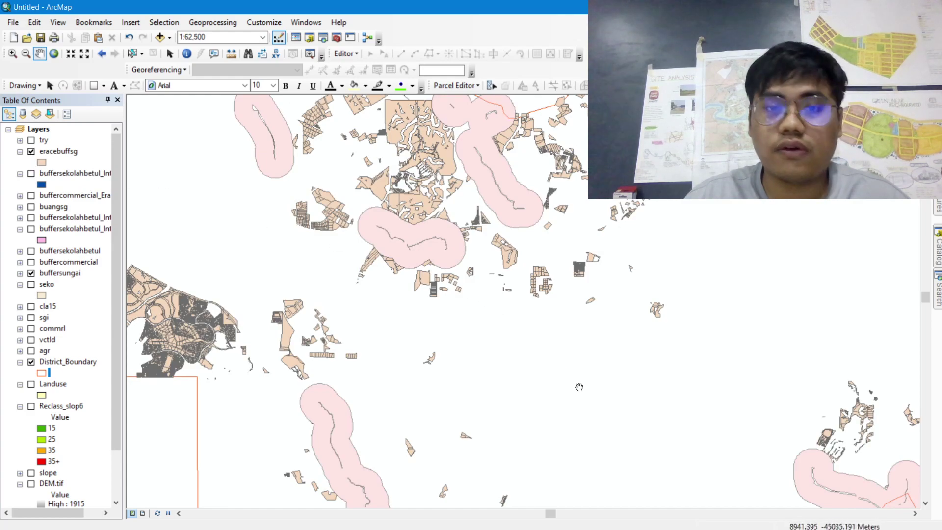
{"action": "scroll", "coordinate": [523, 362], "scroll_direction": "up", "scroll_amount": 3}
{"action": "scroll", "coordinate": [523, 362], "scroll_direction": "down", "scroll_amount": 5}
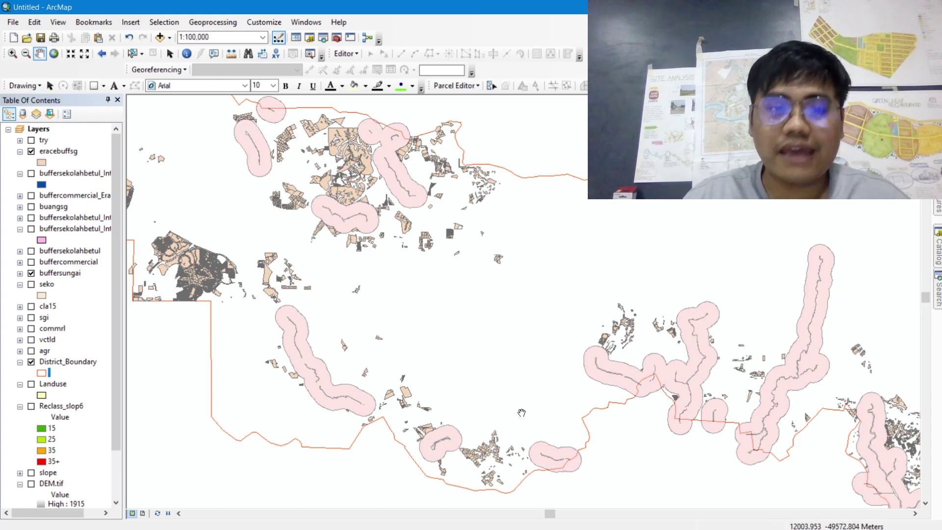
{"action": "left_click", "coordinate": [571, 522]}
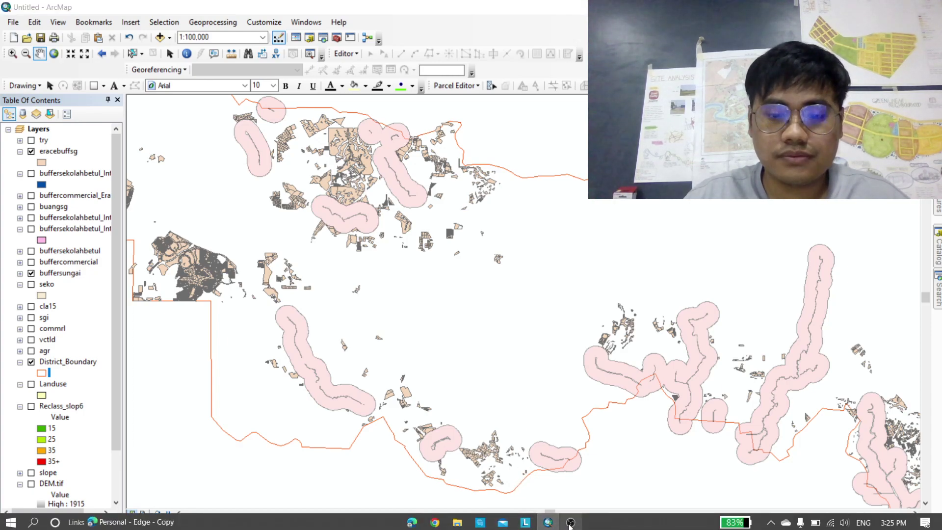